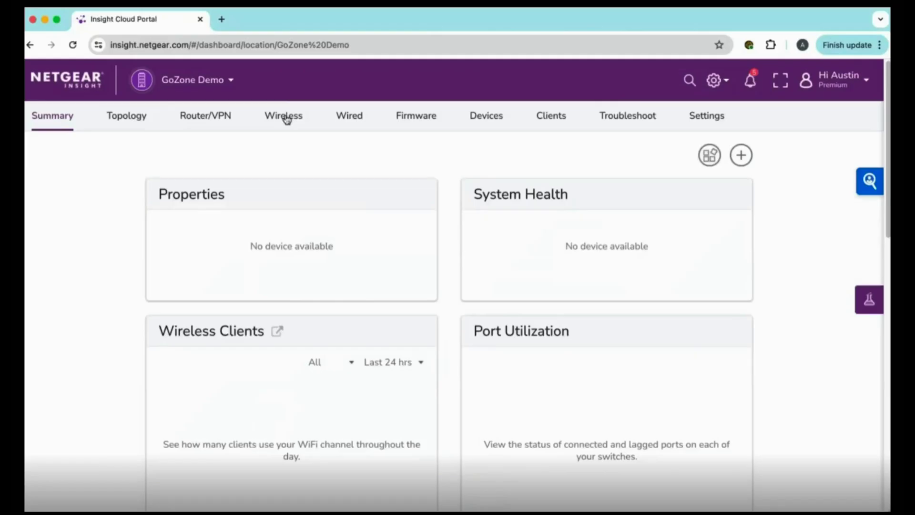
# Step: Go to Wireless settings and edit the 123-Demo SSID
pyautogui.click(285, 116)
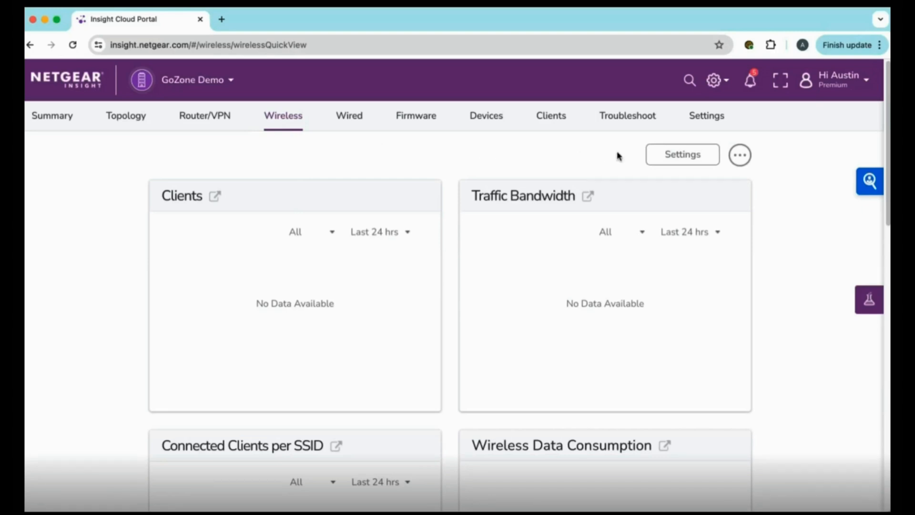
pyautogui.click(677, 156)
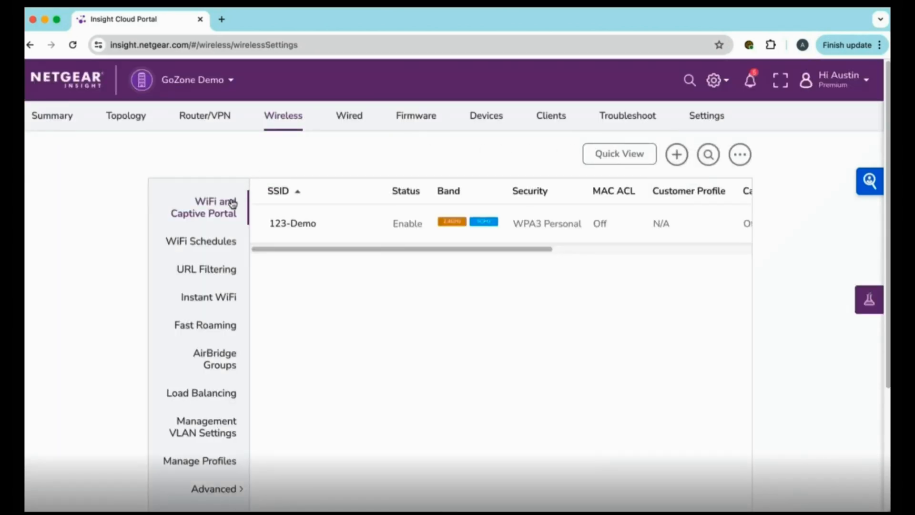
pyautogui.moveTo(501, 224)
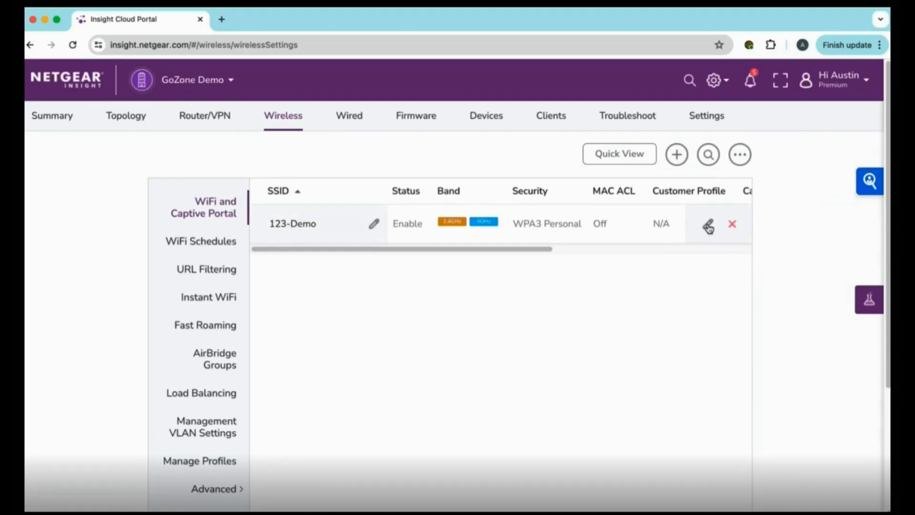
pyautogui.click(708, 225)
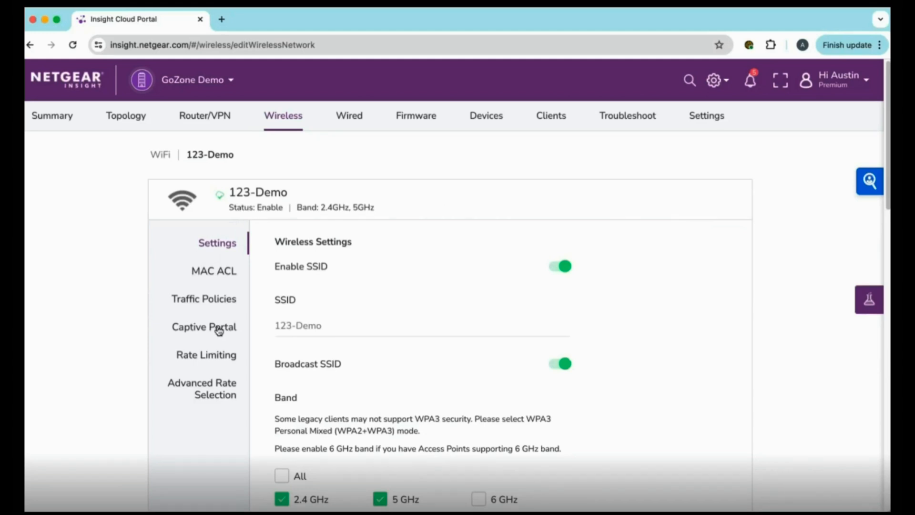
# Step: Turn on the captive portal for 123-Demo and choose External Captive Portal
pyautogui.click(218, 330)
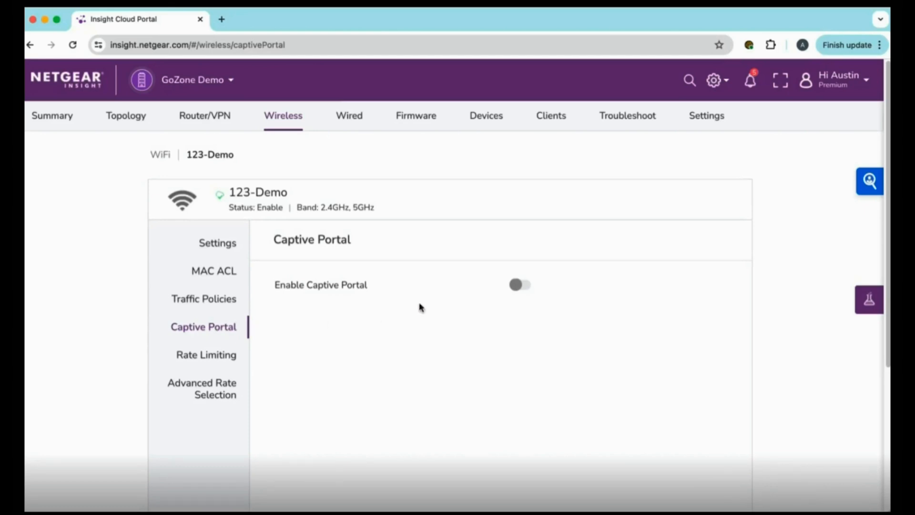
pyautogui.click(520, 287)
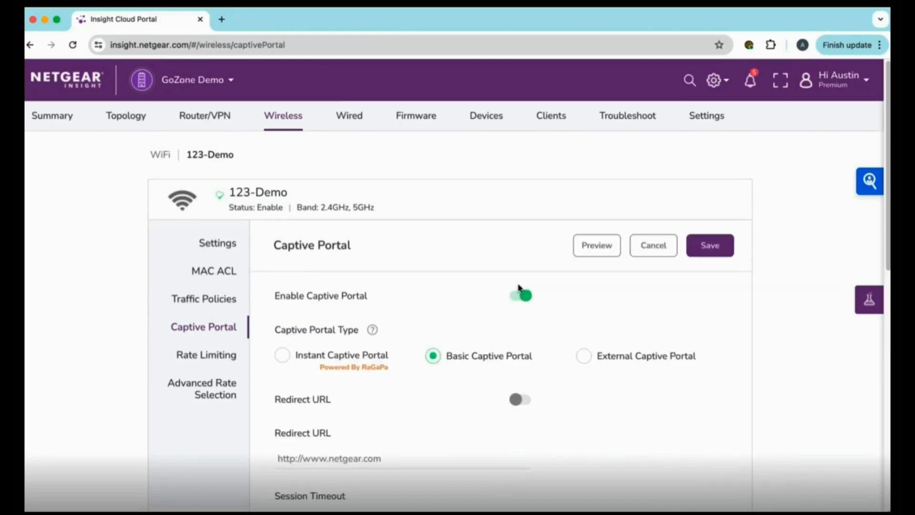
pyautogui.scroll(-1, 458, 288)
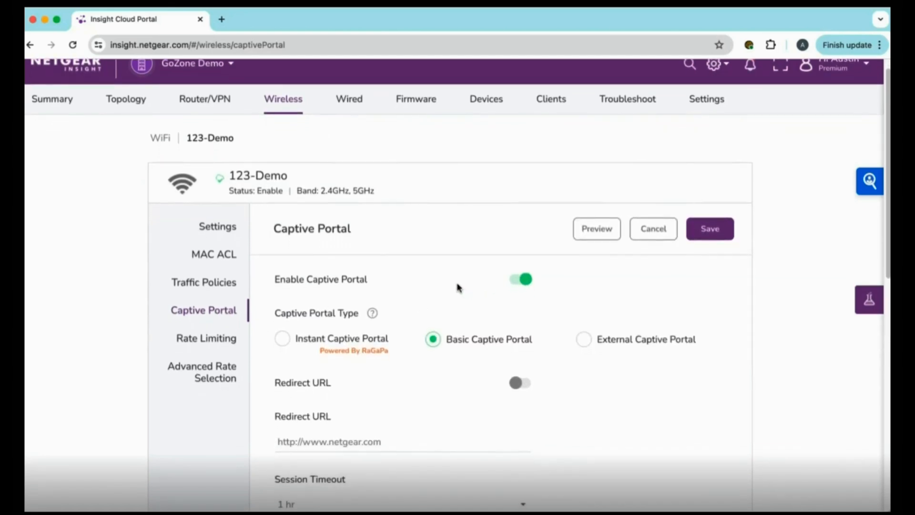
pyautogui.scroll(-2, 458, 287)
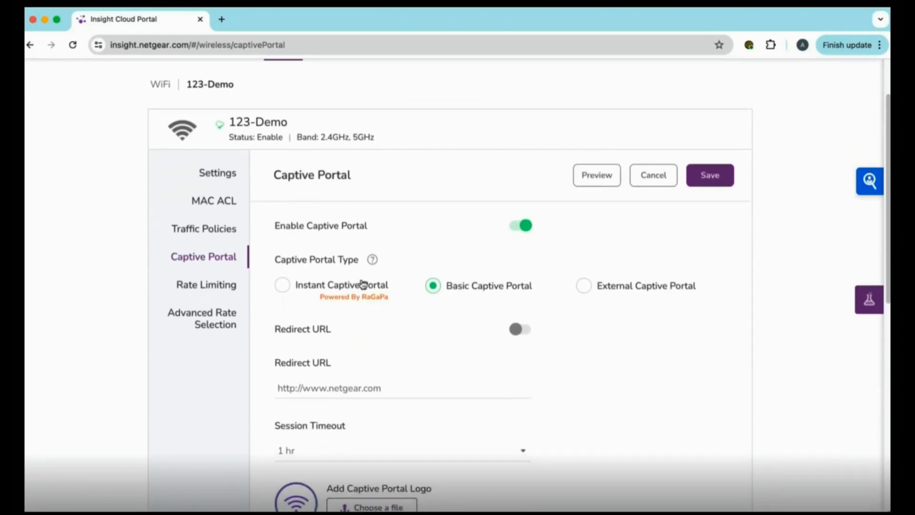
pyautogui.click(585, 287)
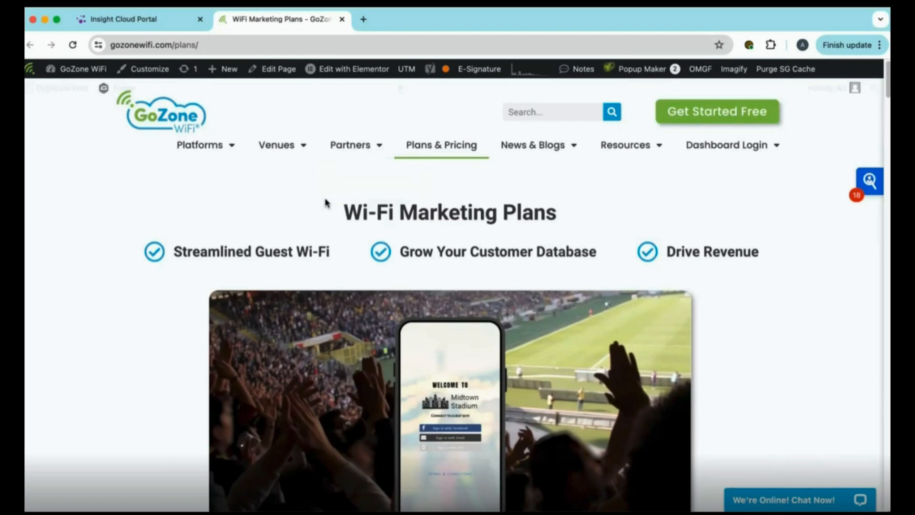
pyautogui.scroll(-3, 271, 199)
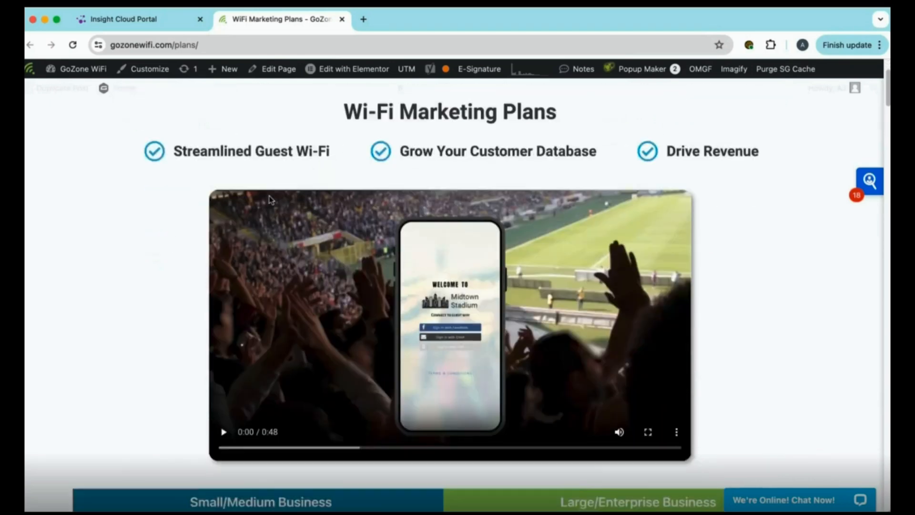
pyautogui.scroll(-2, 271, 200)
pyautogui.scroll(-4, 264, 208)
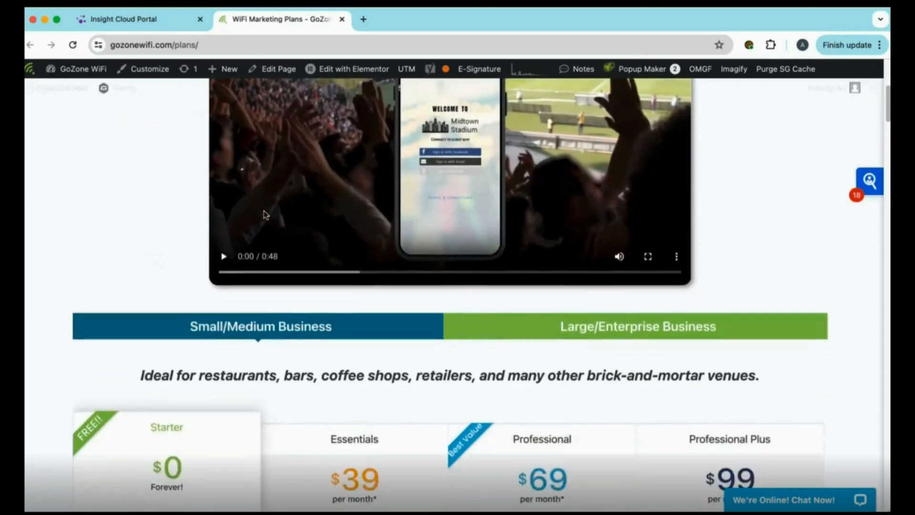
pyautogui.scroll(-5, 264, 213)
pyautogui.scroll(-2, 264, 213)
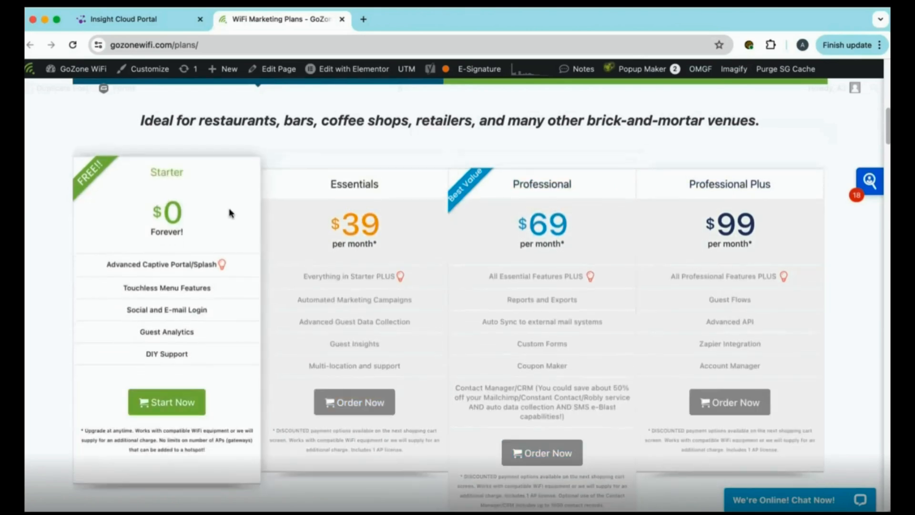
# Step: Start the free Starter plan with Netgear Insight hardware and continue to order review
pyautogui.click(189, 402)
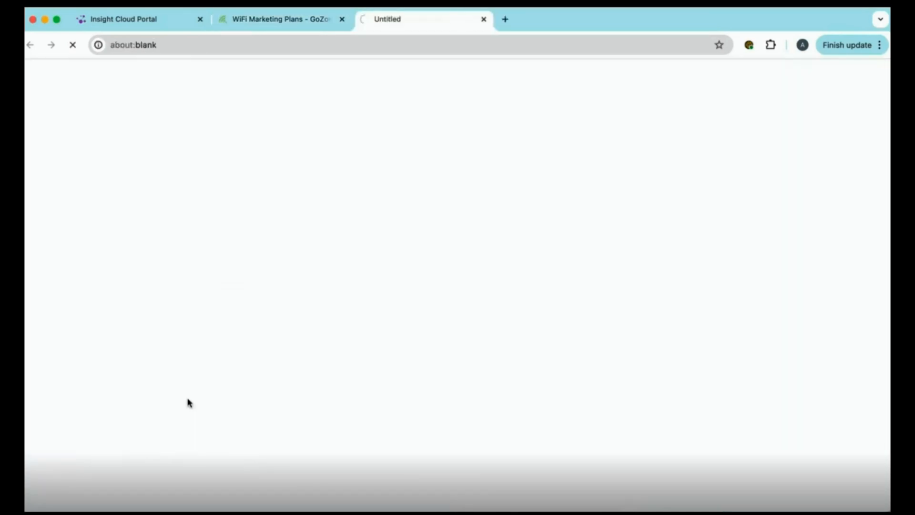
pyautogui.scroll(-2, 265, 344)
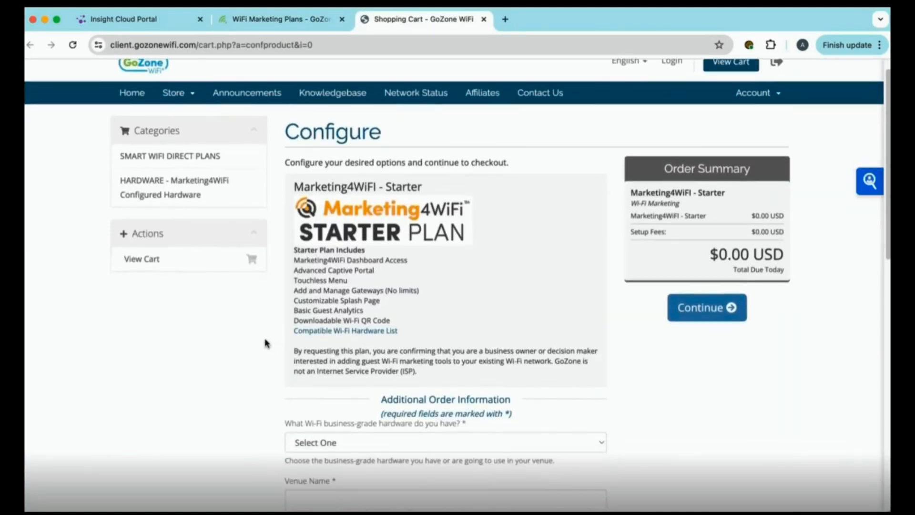
pyautogui.scroll(-3, 265, 344)
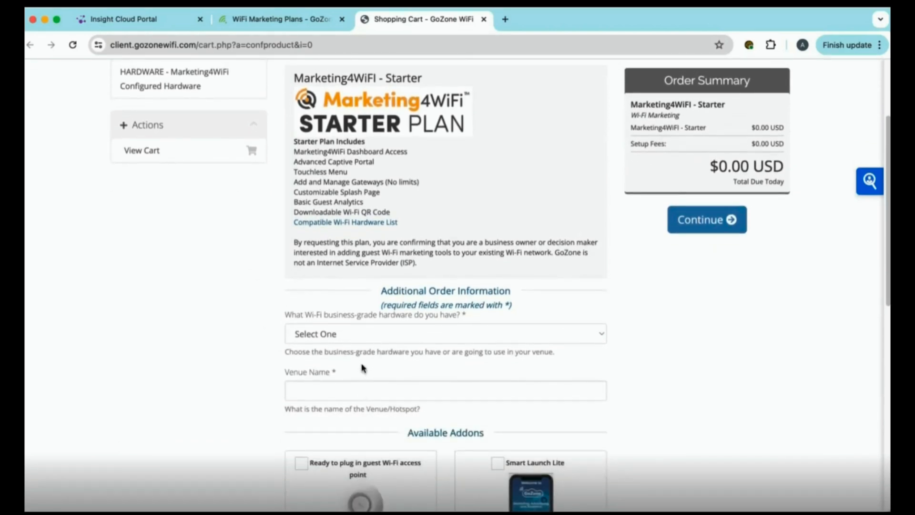
pyautogui.press('Down')
pyautogui.scroll(-1, 211, 359)
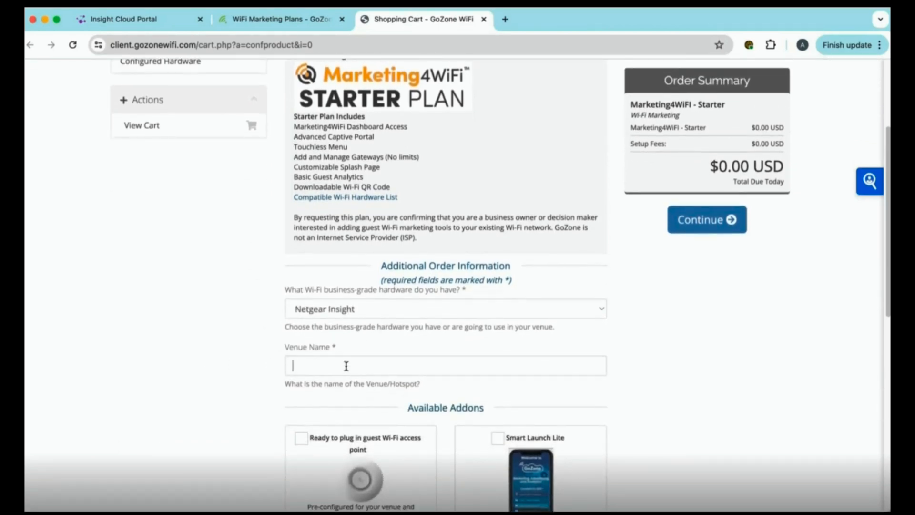
pyautogui.write('GEAR DEMO')
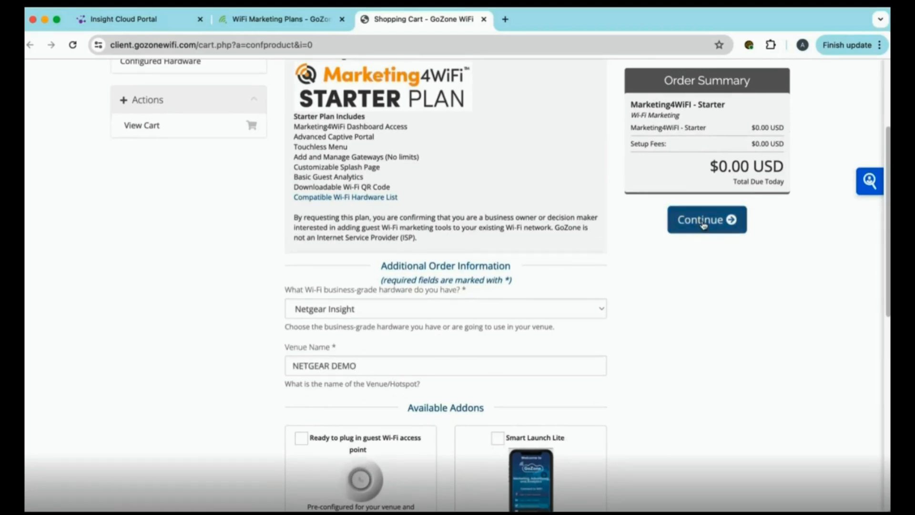
pyautogui.click(704, 222)
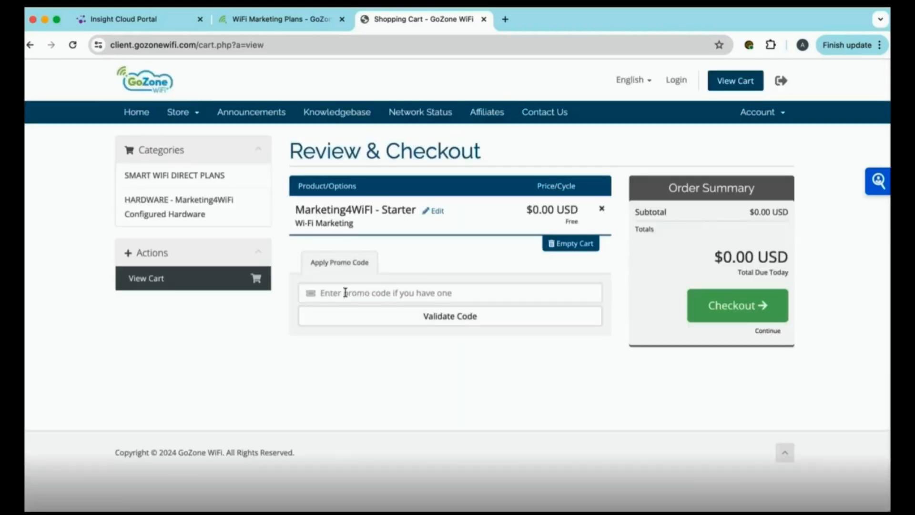
# Step: Enter checkout contact details: email, name, phone, company NETGEAR DEMO and street 123 TEST
pyautogui.click(728, 305)
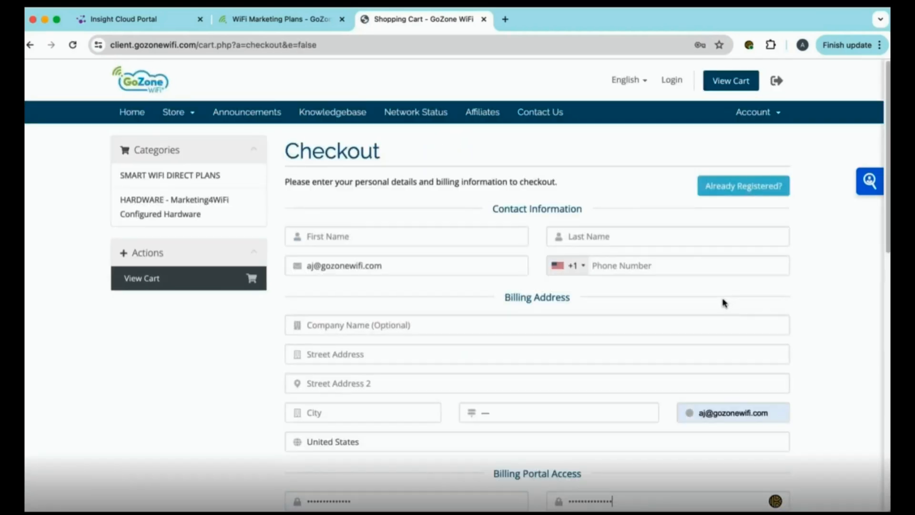
pyautogui.moveTo(407, 266)
pyautogui.moveTo(395, 265); pyautogui.dragTo(279, 271)
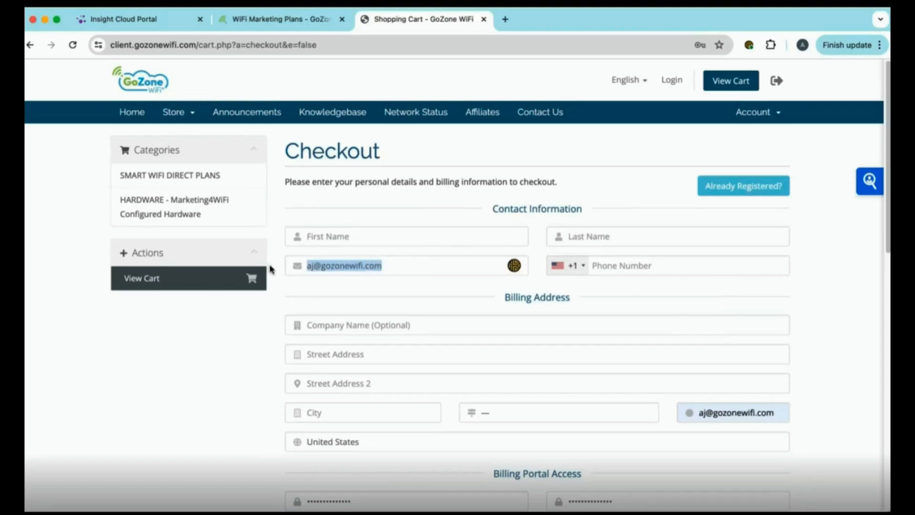
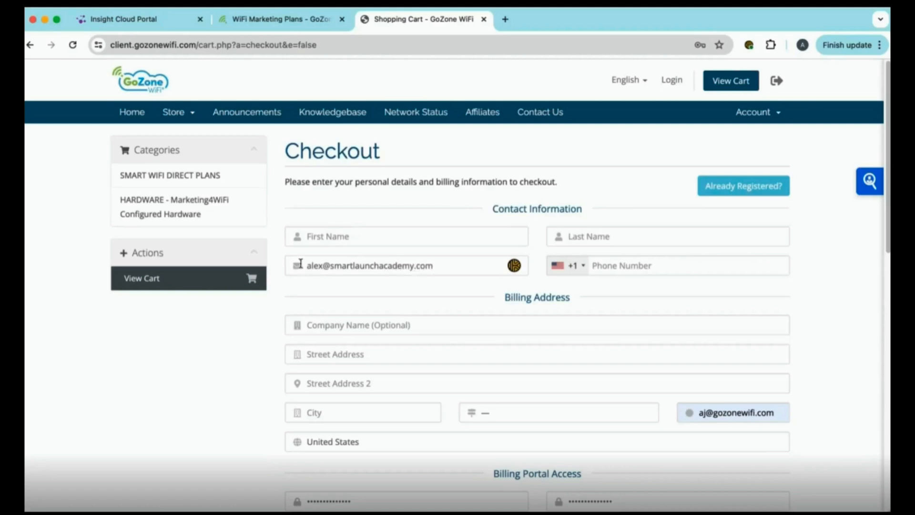
pyautogui.click(331, 237)
pyautogui.write('Alex')
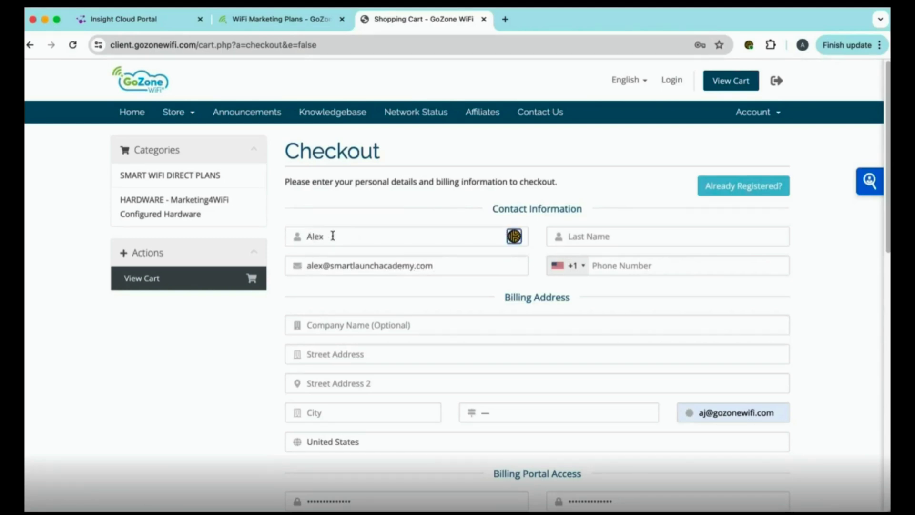
pyautogui.press('Tab')
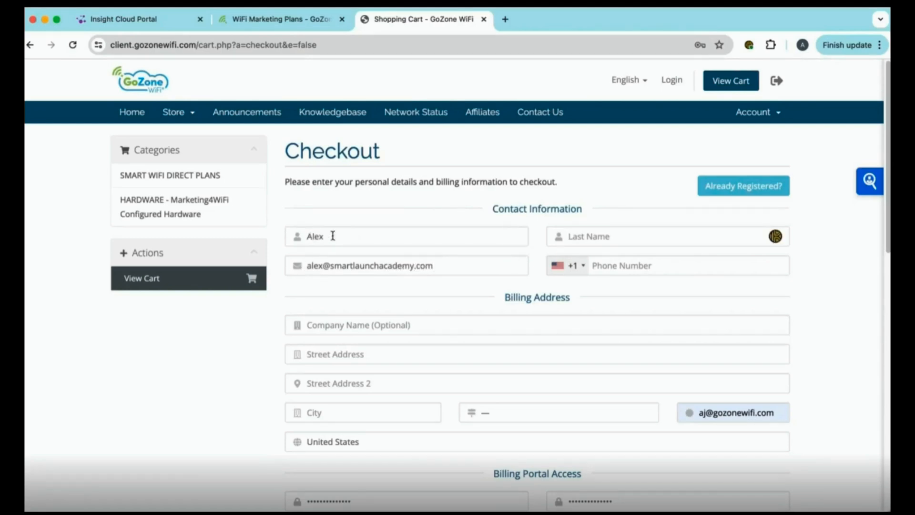
pyautogui.write('DEM')
pyautogui.click(644, 266)
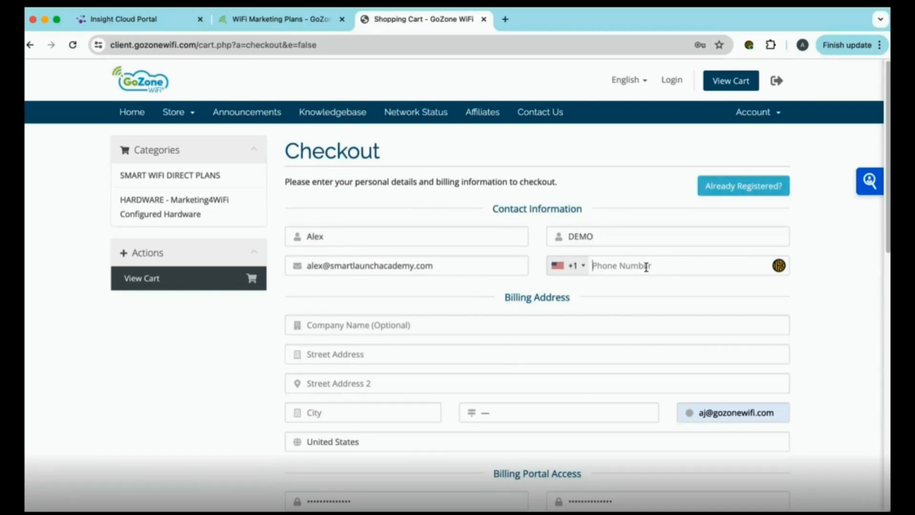
pyautogui.scroll(-3, 383, 304)
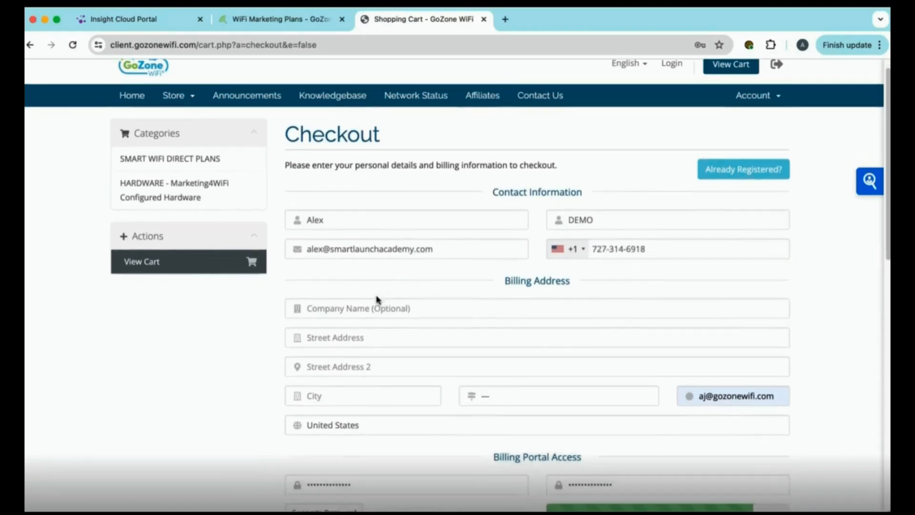
pyautogui.write('12')
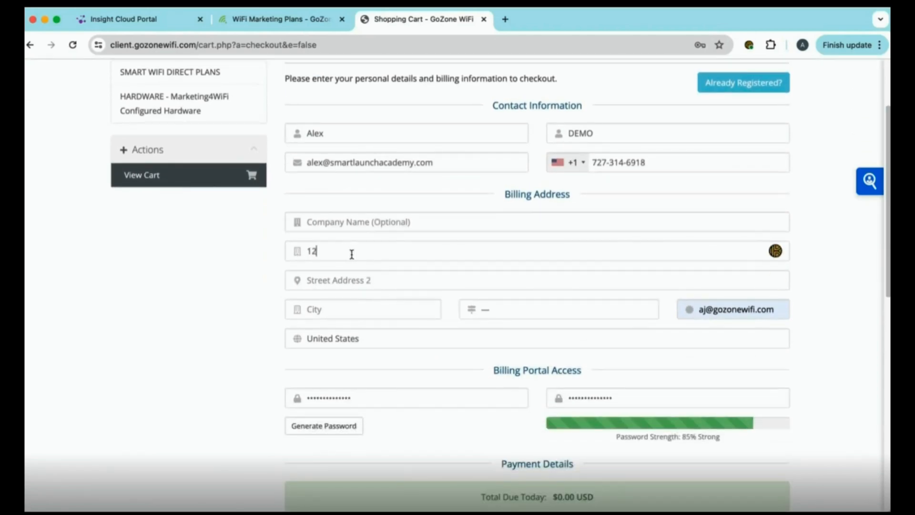
pyautogui.write('3 TEST')
pyautogui.press('Tab')
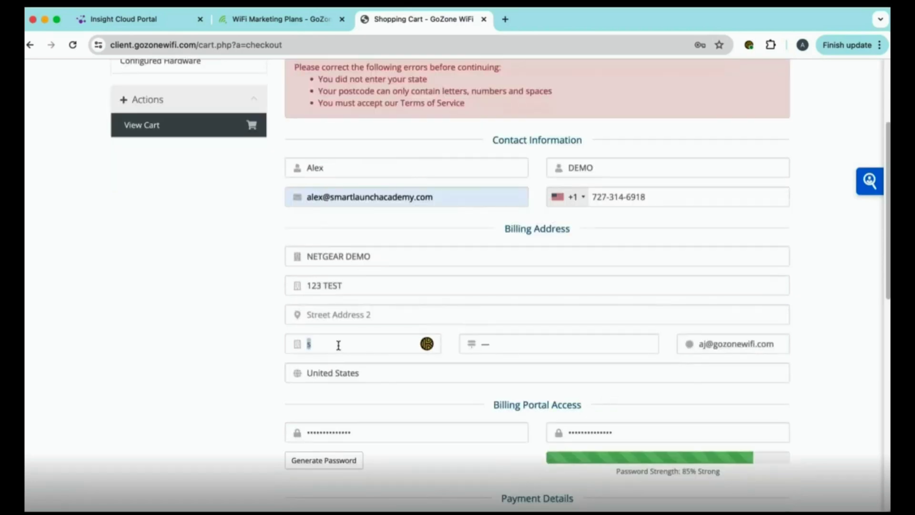
pyautogui.write('STetersburg')
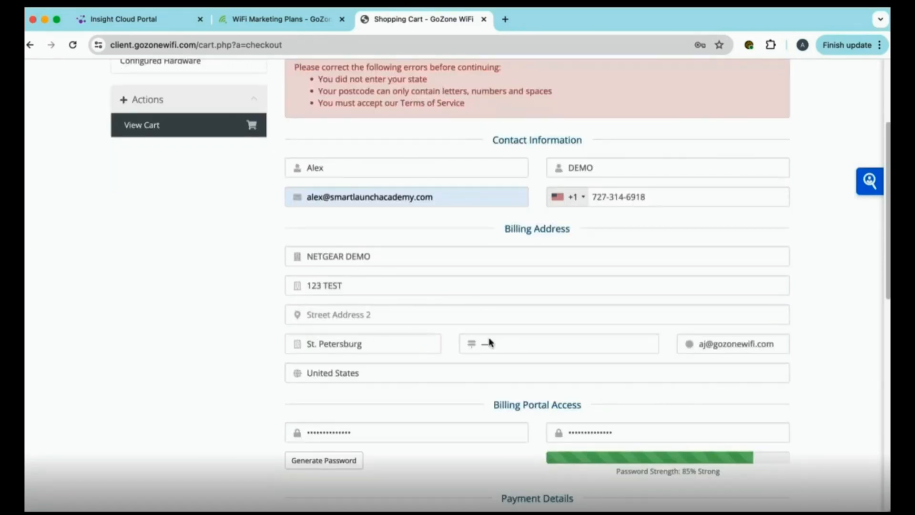
pyautogui.scroll(-1, 552, 308)
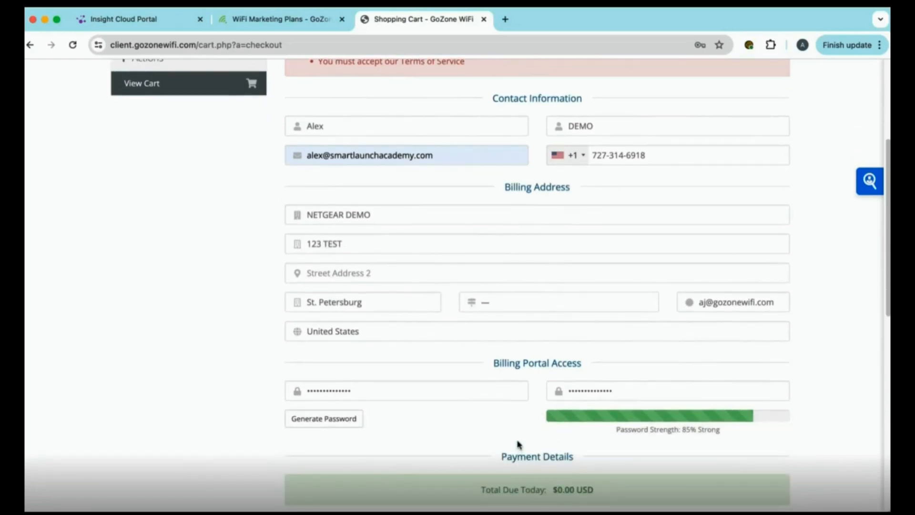
# Step: Correct the postcode field to 33712
pyautogui.doubleClick(713, 303)
pyautogui.press('BackSpace')
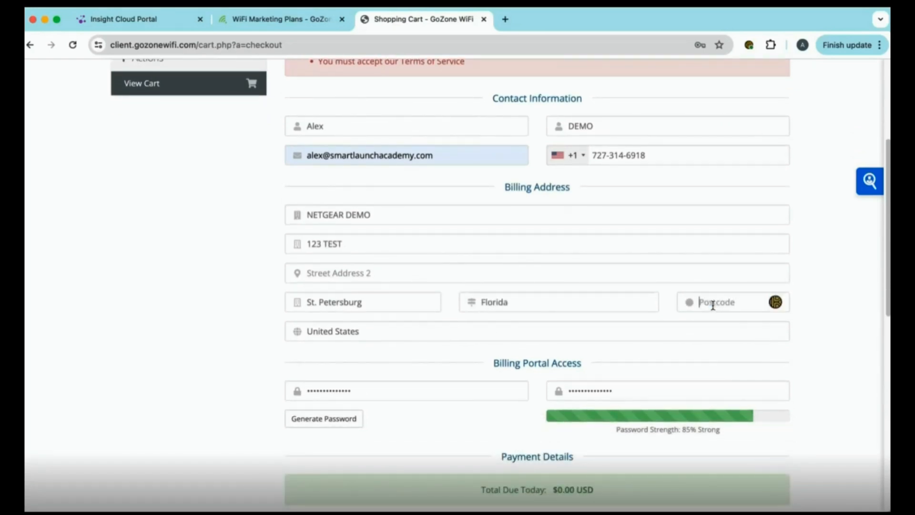
pyautogui.write('4')
pyautogui.press('BackSpace')
pyautogui.write('33712')
# Step: Replace the saved password with a generated strong password in both fields
pyautogui.moveTo(358, 390); pyautogui.dragTo(286, 390)
pyautogui.press('BackSpace')
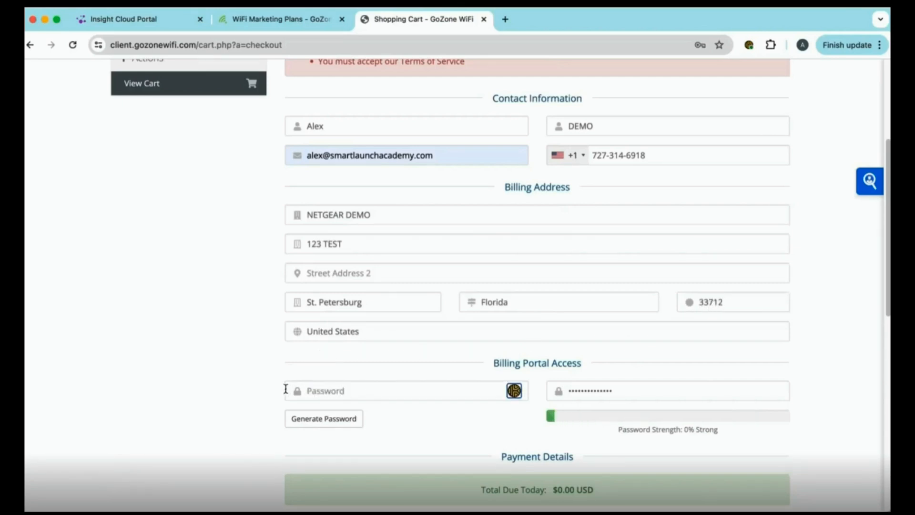
pyautogui.press('Tab')
pyautogui.press('BackSpace')
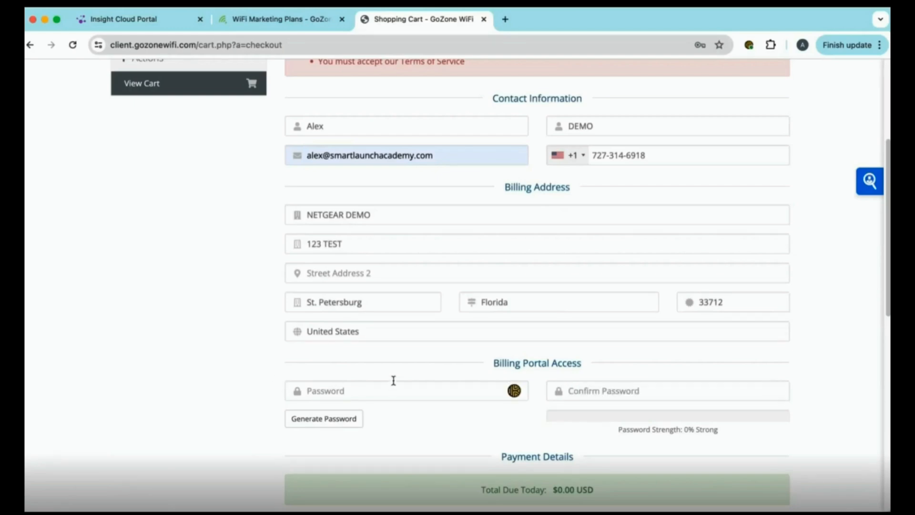
pyautogui.scroll(-1, 393, 380)
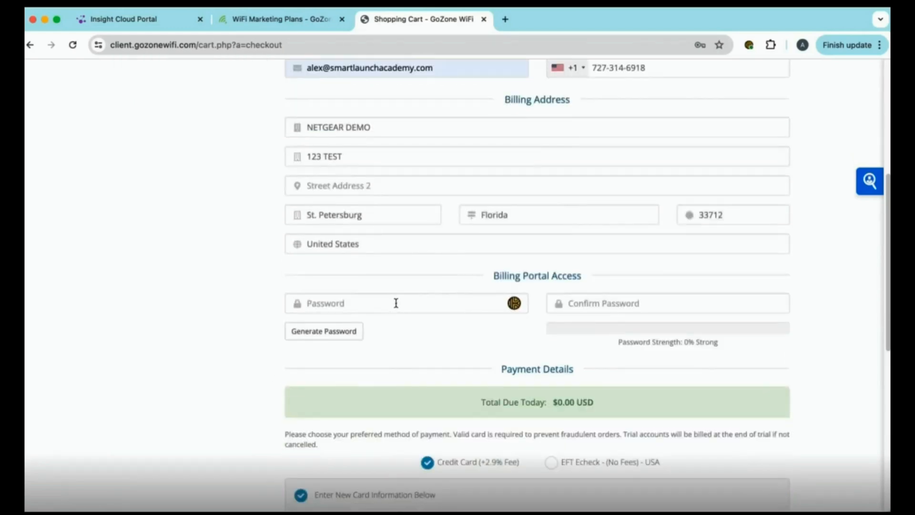
pyautogui.click(324, 332)
pyautogui.doubleClick(429, 159)
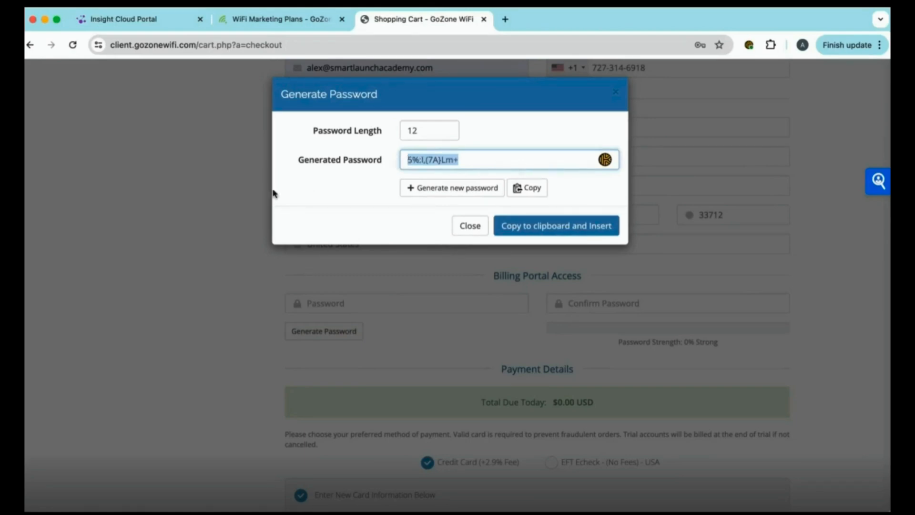
pyautogui.click(557, 225)
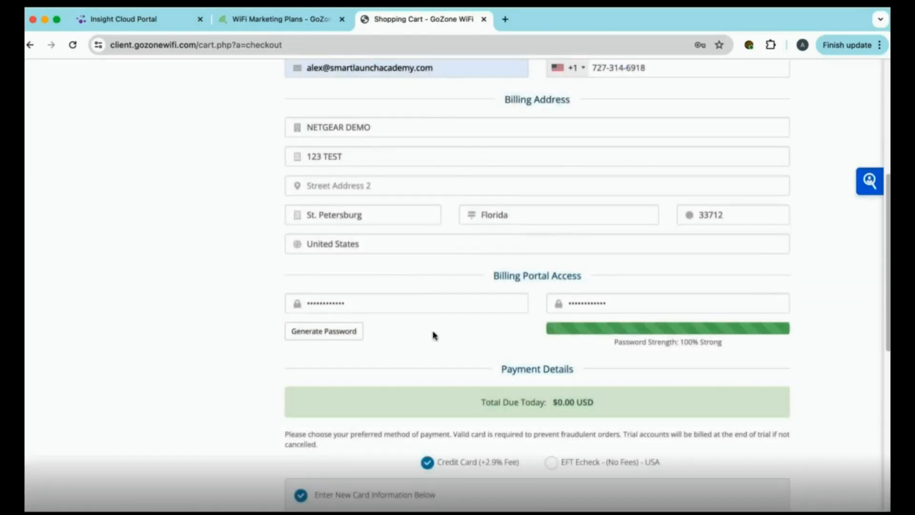
pyautogui.scroll(-3, 436, 333)
# Step: Choose EFT Echeck payment, accept the Terms of Service and complete the order
pyautogui.click(552, 285)
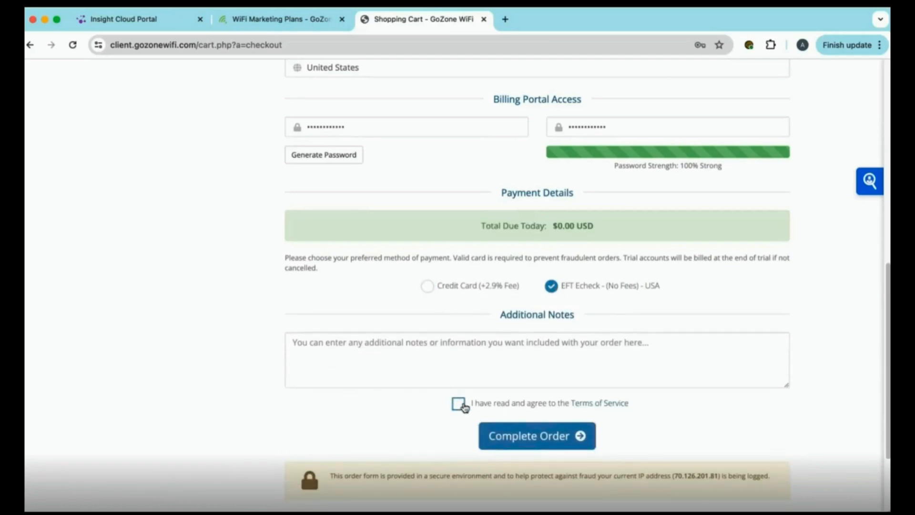
pyautogui.click(458, 404)
pyautogui.click(527, 437)
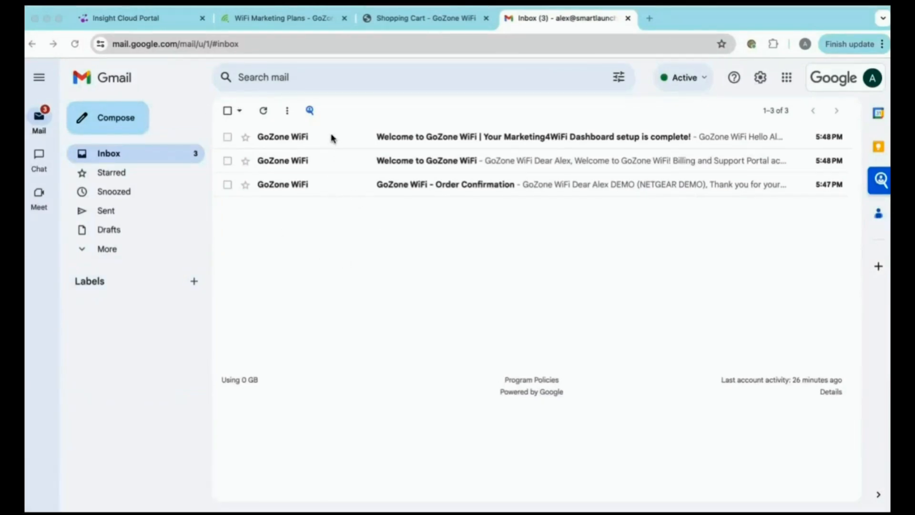
# Step: Open the 'Welcome to GoZone WiFi' email and view its RADIUS setup details
pyautogui.click(415, 138)
pyautogui.scroll(-5, 358, 294)
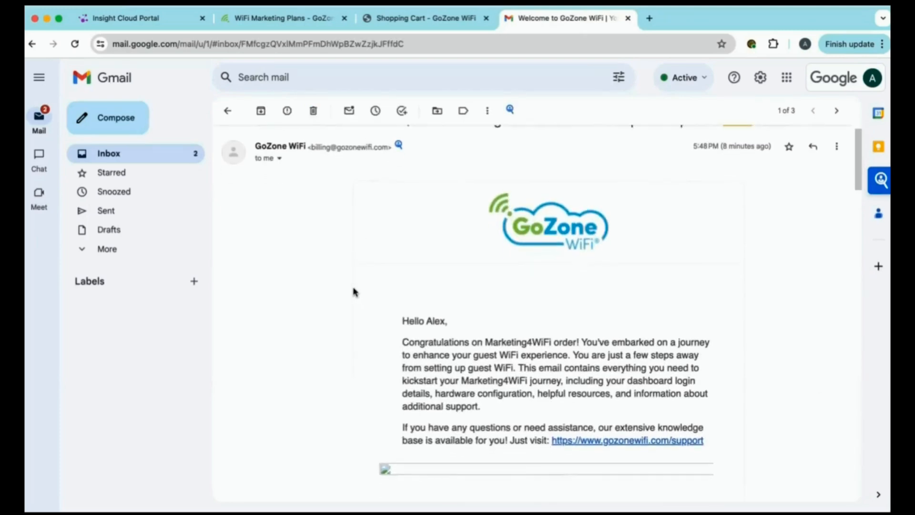
pyautogui.scroll(-5, 351, 291)
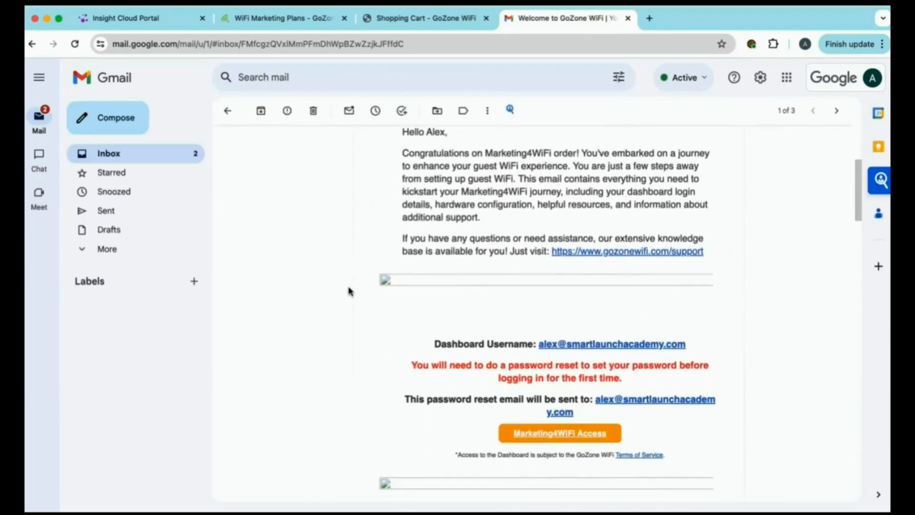
pyautogui.scroll(-1, 346, 290)
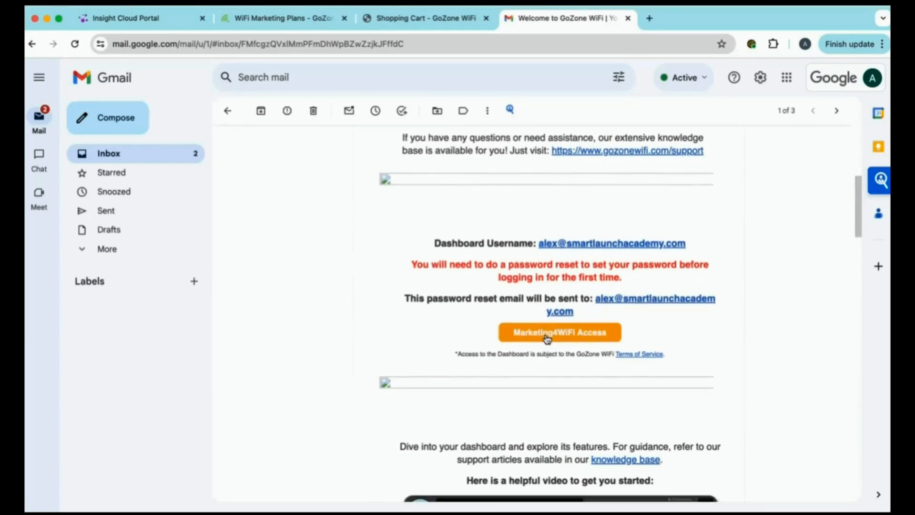
pyautogui.scroll(-3, 550, 341)
pyautogui.scroll(-3, 429, 322)
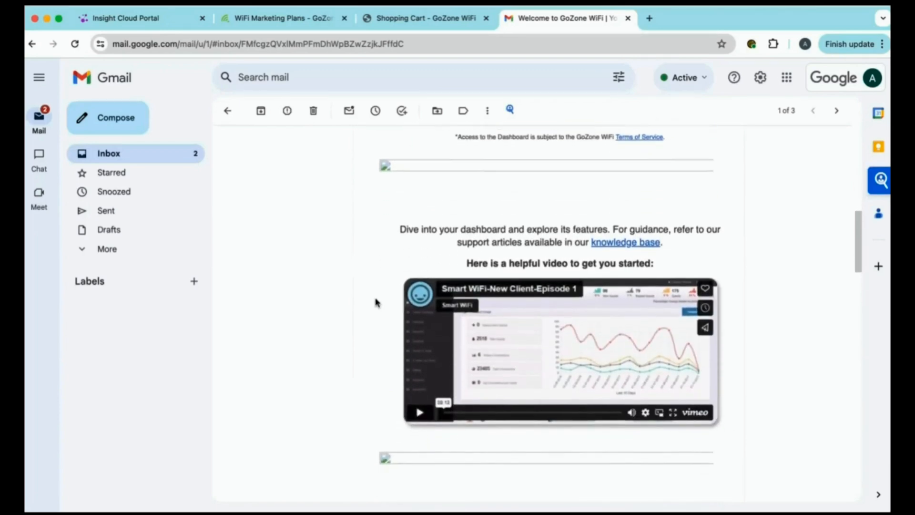
pyautogui.scroll(-2, 379, 297)
pyautogui.scroll(-3, 376, 300)
pyautogui.scroll(-2, 368, 304)
pyautogui.scroll(-1, 366, 306)
pyautogui.scroll(-1, 367, 306)
pyautogui.scroll(-1, 366, 305)
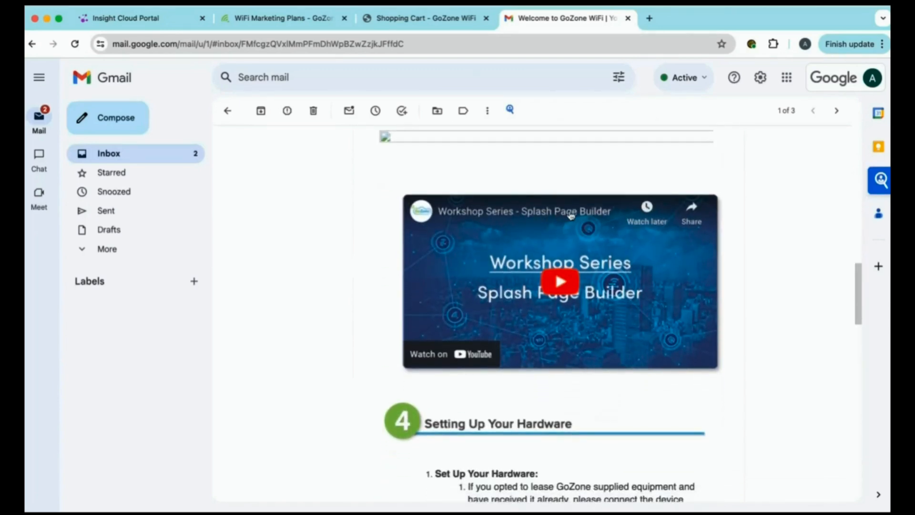
pyautogui.scroll(-2, 344, 326)
pyautogui.scroll(-2, 344, 323)
pyautogui.scroll(-1, 342, 324)
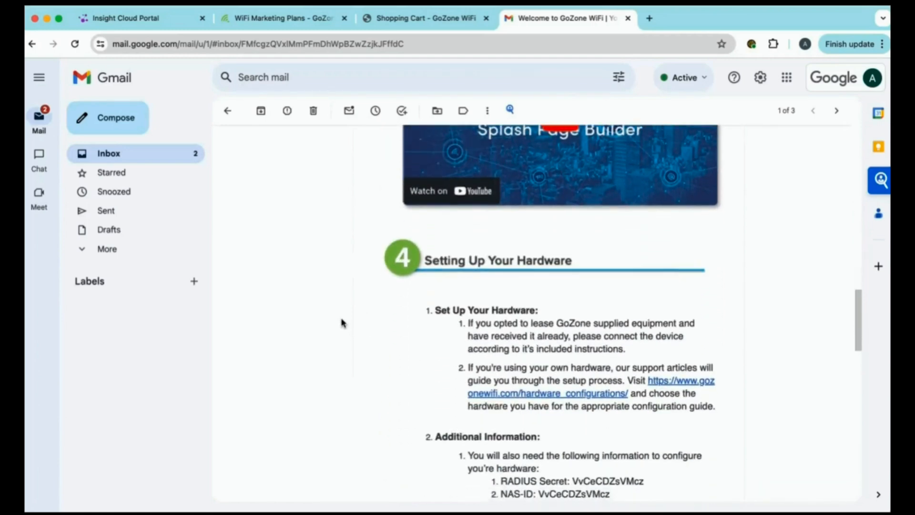
pyautogui.scroll(-2, 343, 323)
pyautogui.scroll(-1, 341, 324)
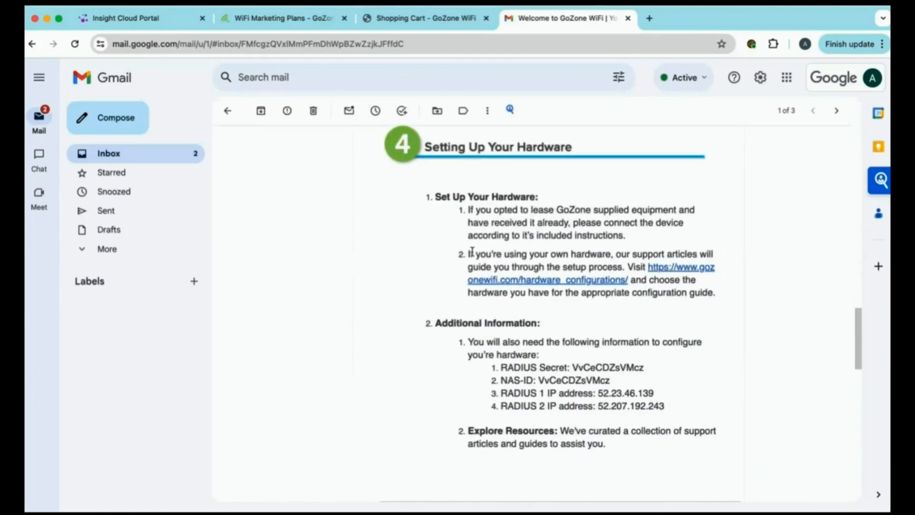
pyautogui.scroll(-1, 414, 279)
pyautogui.scroll(-1, 414, 279)
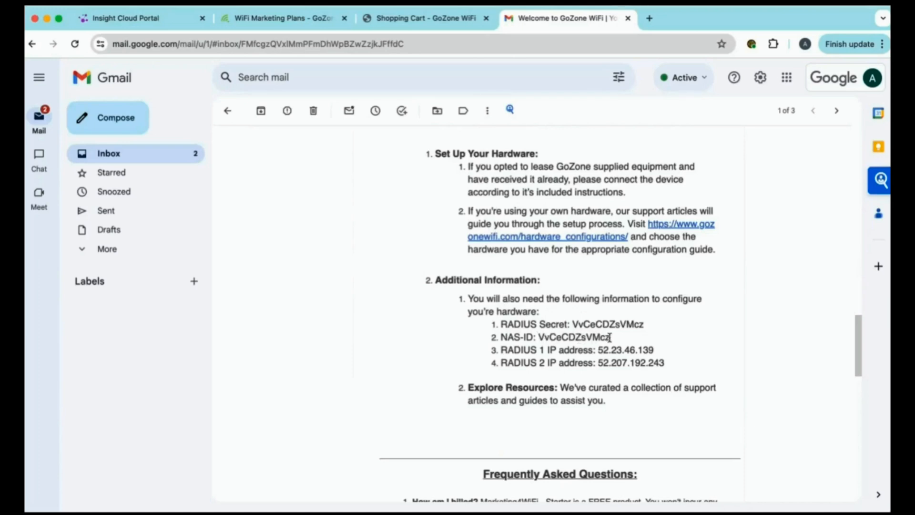
pyautogui.scroll(-1, 609, 337)
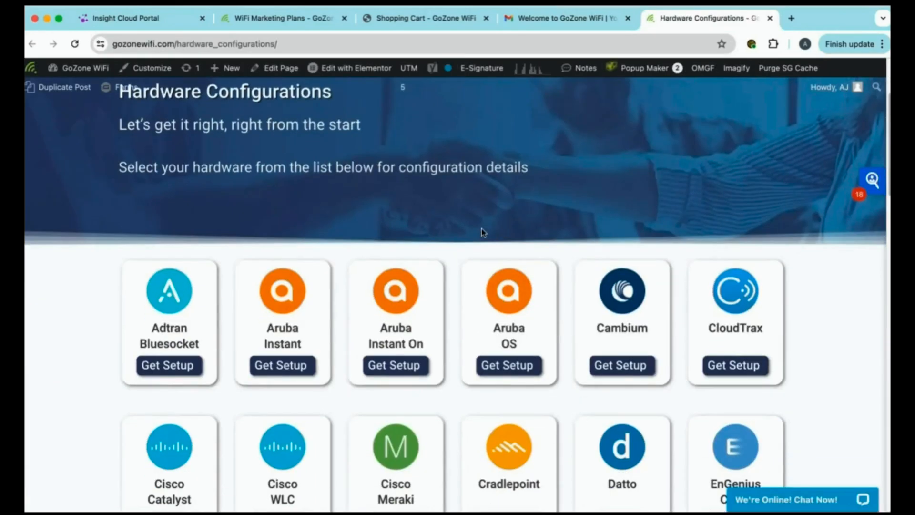
pyautogui.scroll(-3, 450, 236)
pyautogui.scroll(-2, 451, 237)
pyautogui.scroll(-2, 451, 236)
pyautogui.scroll(-1, 446, 236)
pyautogui.scroll(-1, 444, 236)
pyautogui.scroll(-2, 445, 237)
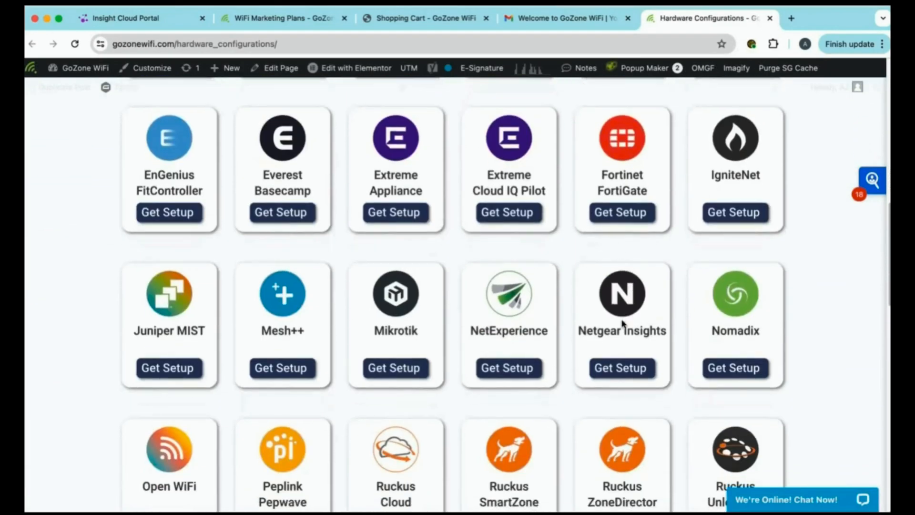
# Step: Open the NETGEAR Insights Configuration Guide and view the gateway steps
pyautogui.click(613, 369)
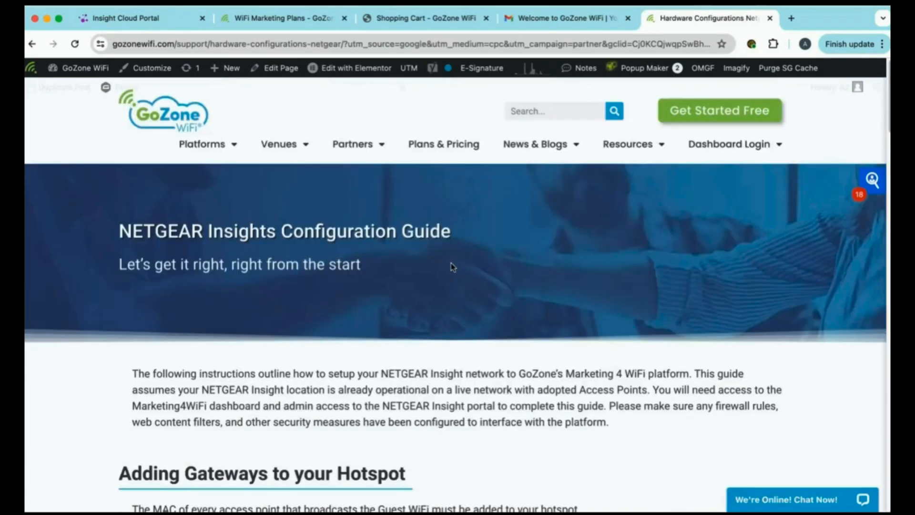
pyautogui.scroll(-2, 452, 262)
pyautogui.scroll(-2, 444, 264)
pyautogui.scroll(-1, 430, 269)
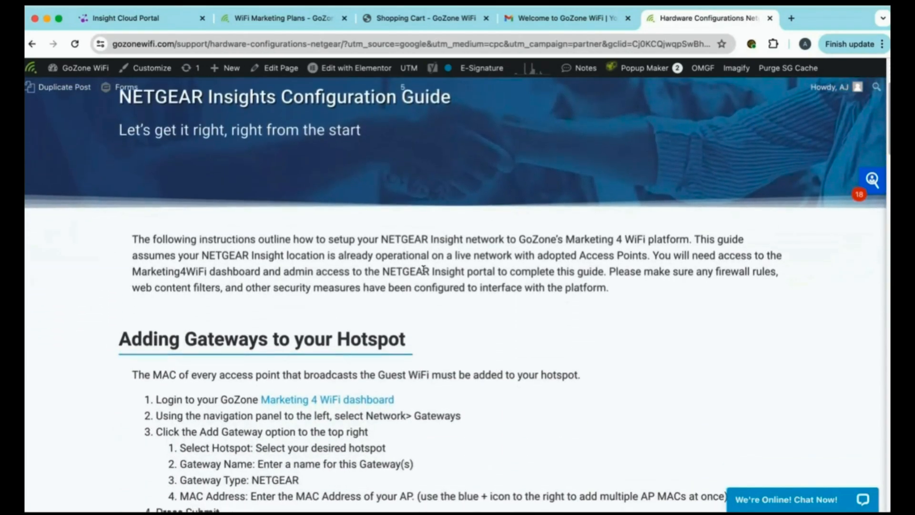
pyautogui.scroll(-1, 461, 322)
pyautogui.scroll(-2, 457, 322)
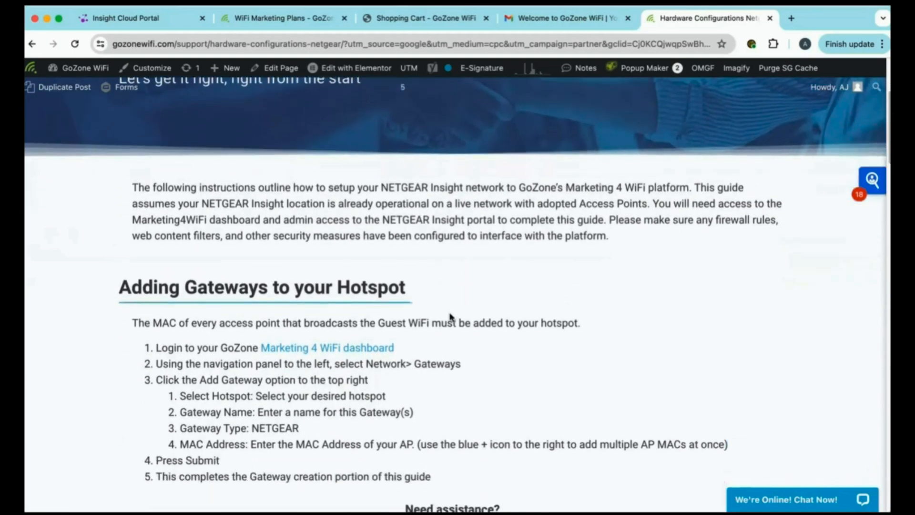
pyautogui.scroll(-1, 446, 316)
pyautogui.scroll(-1, 445, 316)
pyautogui.scroll(-1, 440, 308)
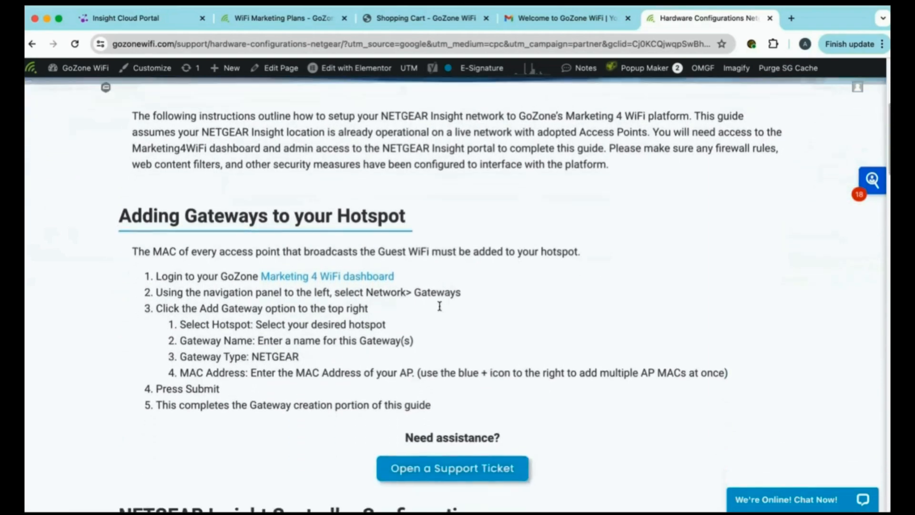
pyautogui.scroll(-2, 439, 308)
pyautogui.scroll(-1, 439, 307)
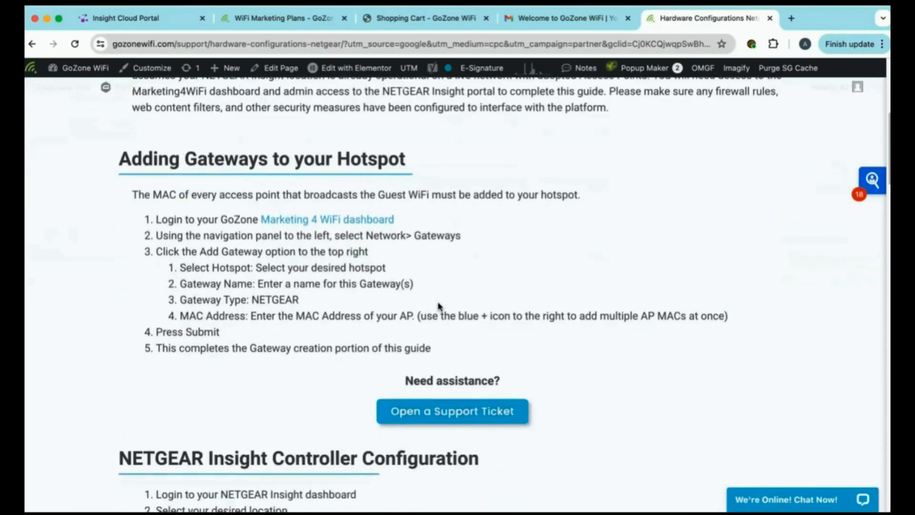
# Step: From the guide's dashboard sign-in page, use Lost Password to request a reset email for the username
pyautogui.click(376, 223)
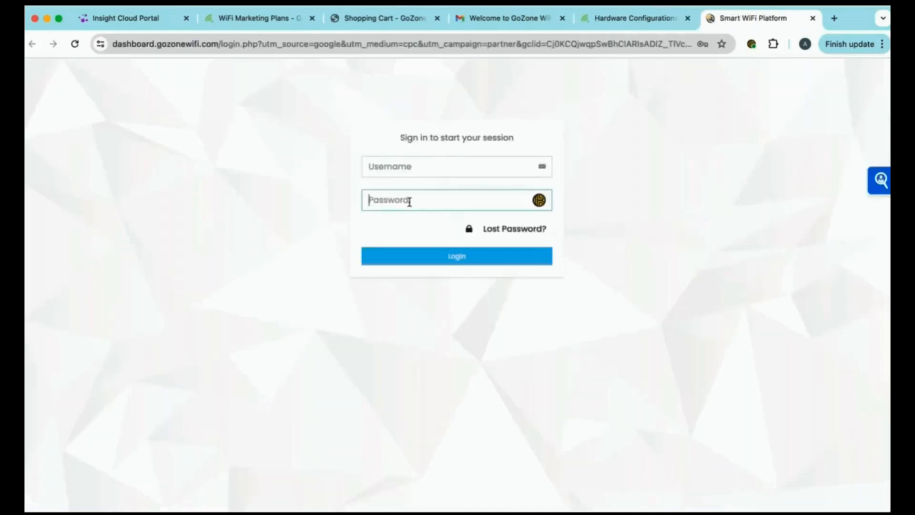
pyautogui.click(411, 166)
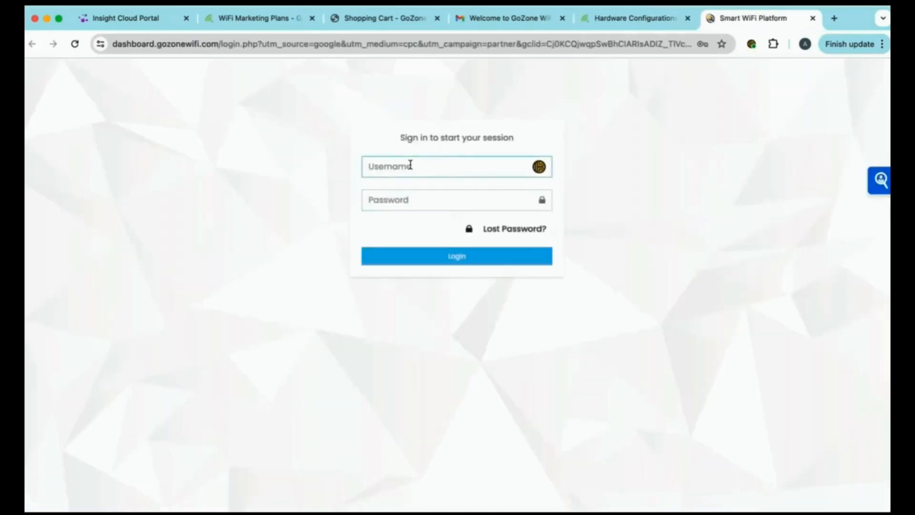
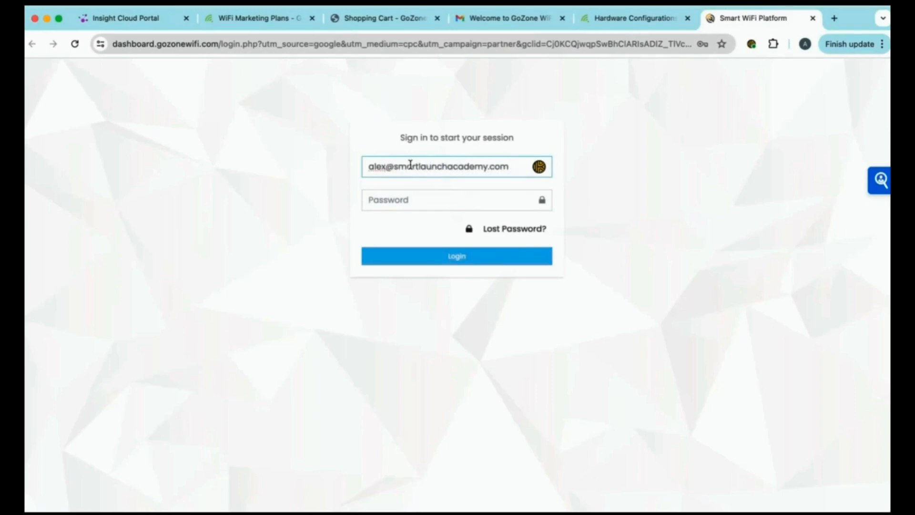
pyautogui.click(507, 228)
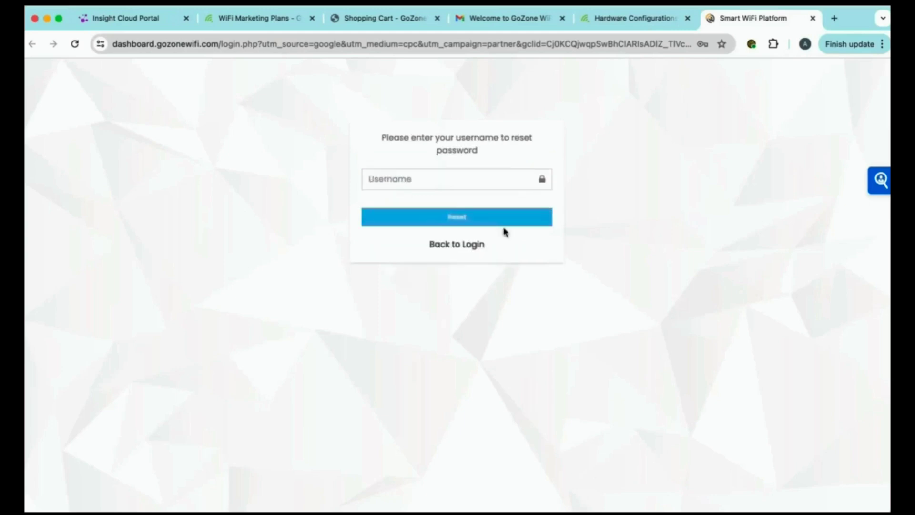
pyautogui.click(473, 179)
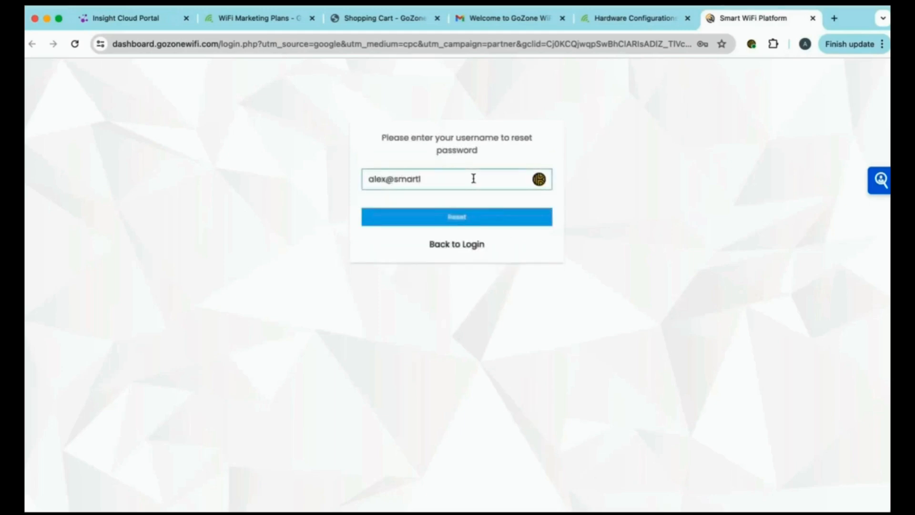
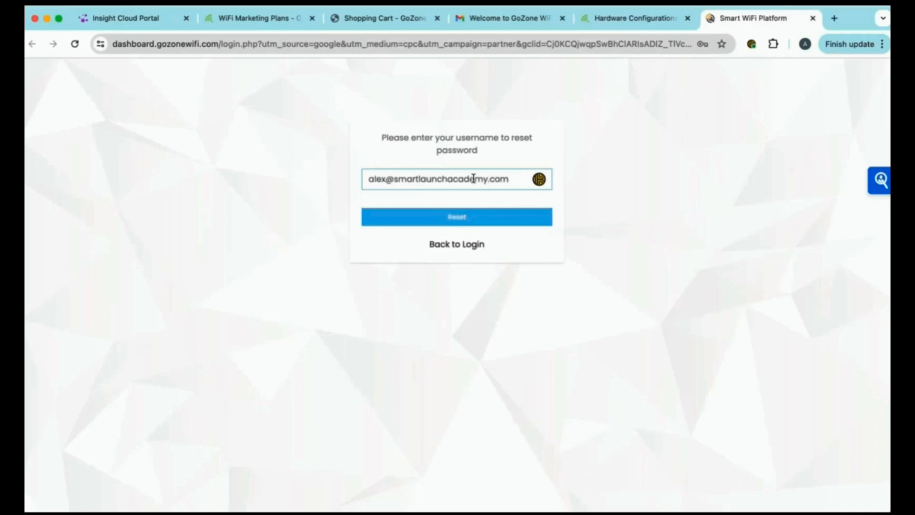
pyautogui.click(446, 217)
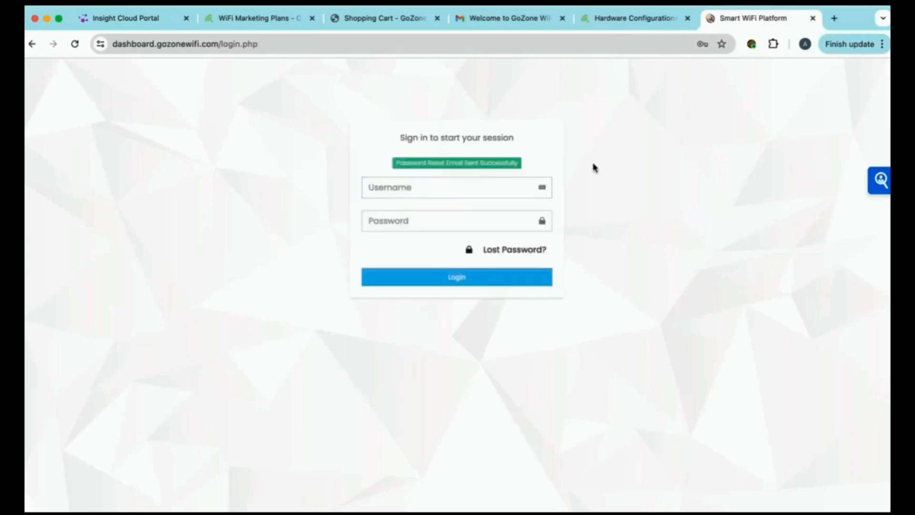
# Step: Open the password reset email in Gmail and follow its reset link
pyautogui.click(510, 18)
pyautogui.click(107, 155)
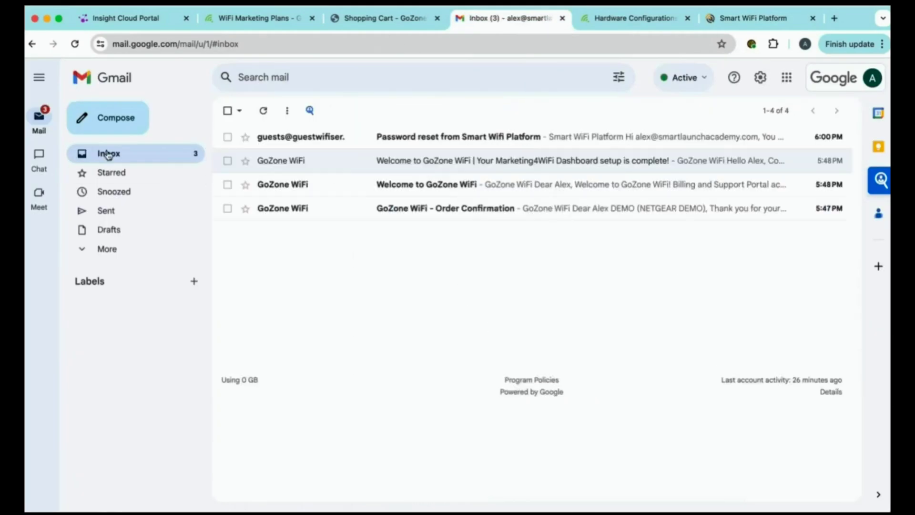
pyautogui.click(449, 137)
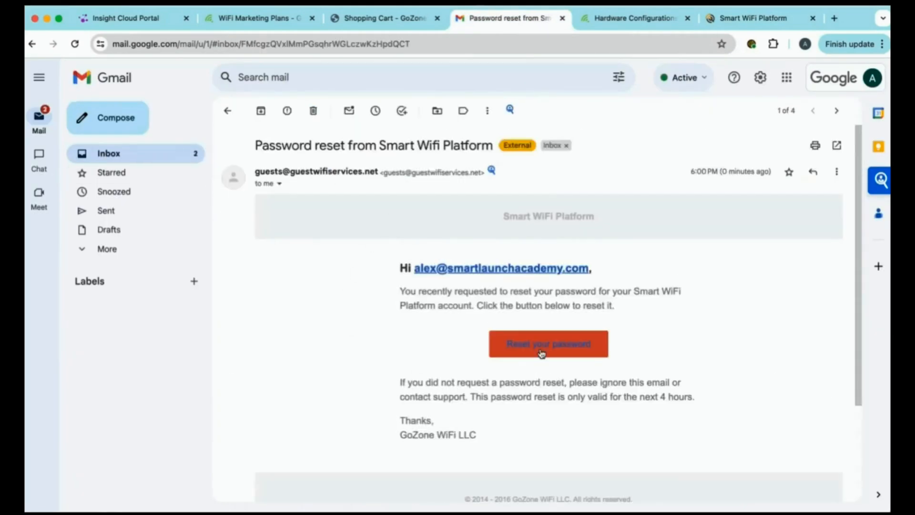
pyautogui.click(541, 347)
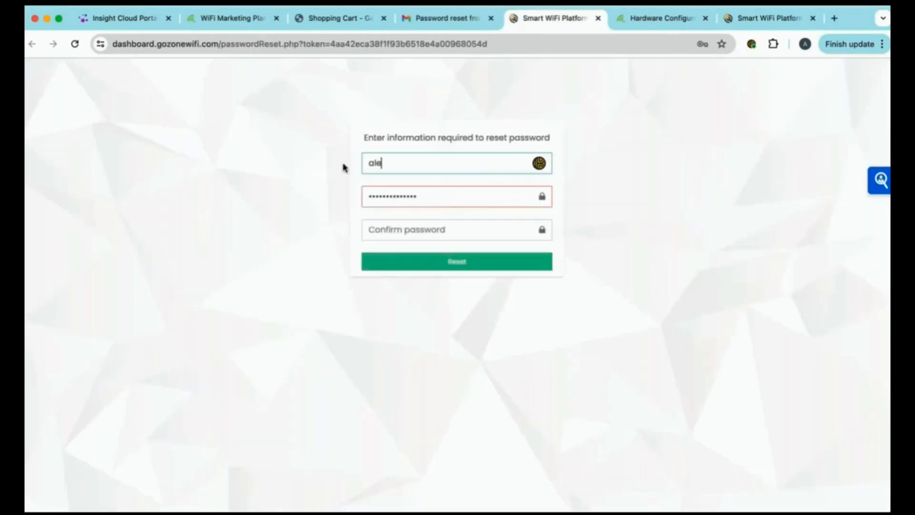
# Step: Set and confirm a new dashboard password, then sign in to the dashboard
pyautogui.press('Return')
pyautogui.press('Tab')
pyautogui.press('BackSpace')
pyautogui.write('•')
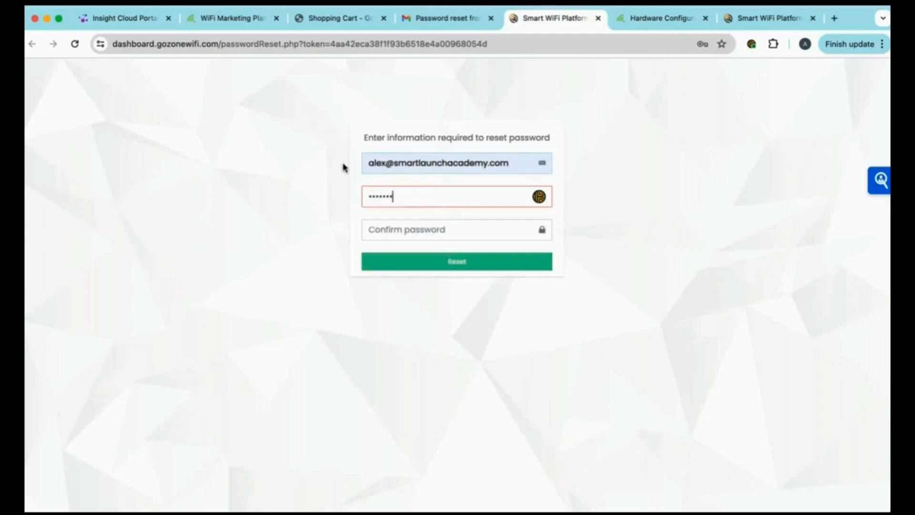
pyautogui.press('Tab')
pyautogui.write('••')
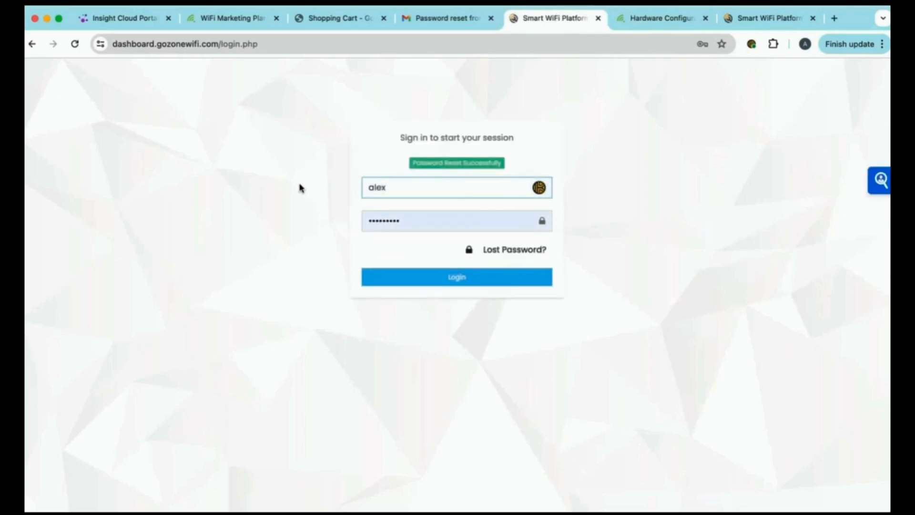
pyautogui.write('@smartlaunchacademy.com')
pyautogui.press('Tab')
pyautogui.write('••••')
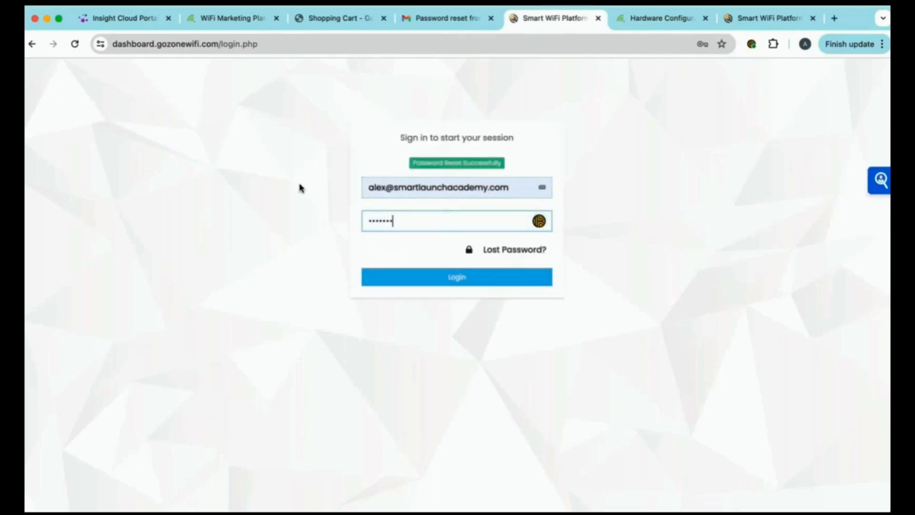
pyautogui.click(439, 276)
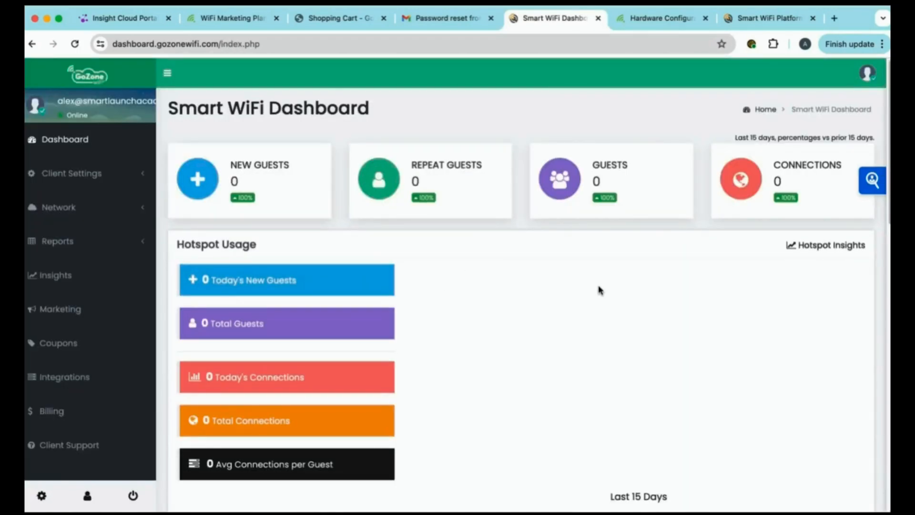
# Step: Expand Network in the sidebar and show the empty Gateways list
pyautogui.click(133, 215)
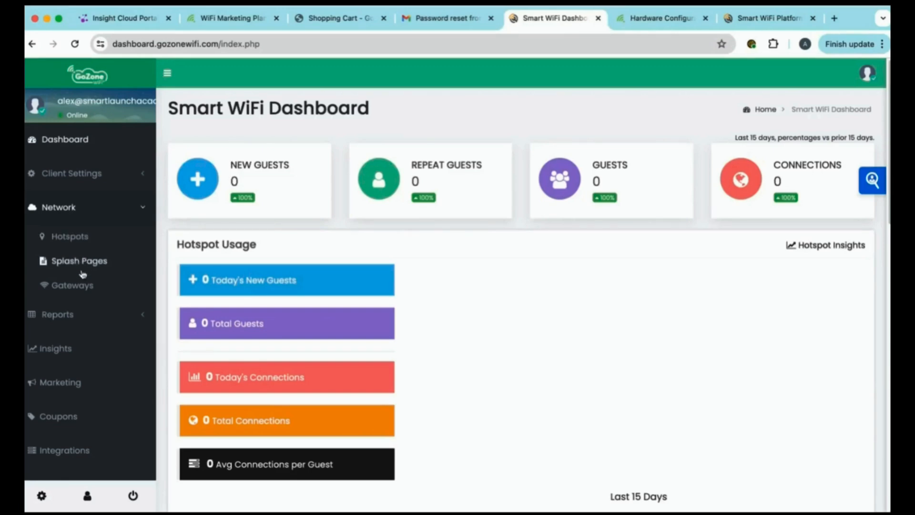
pyautogui.click(79, 288)
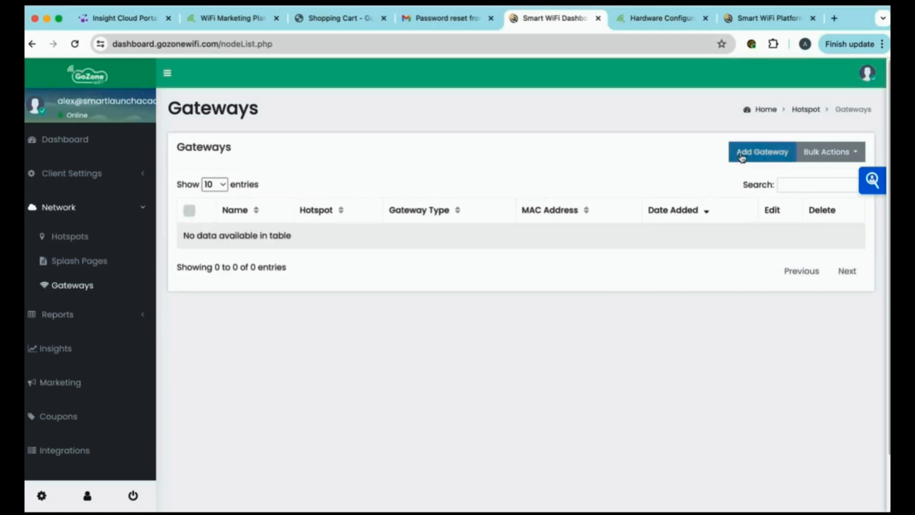
# Step: Start a new gateway on hotspot NETGEAR DEMO named DEMO NETGEAR
pyautogui.click(762, 153)
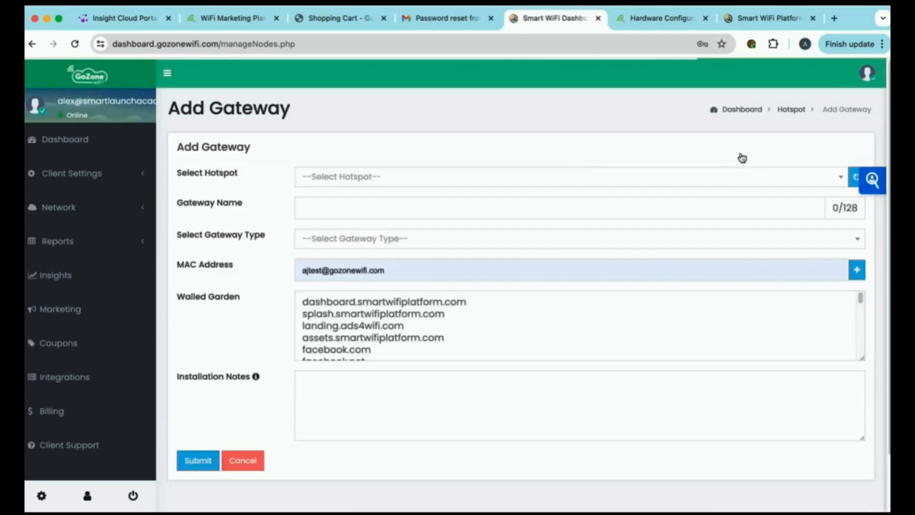
pyautogui.click(736, 176)
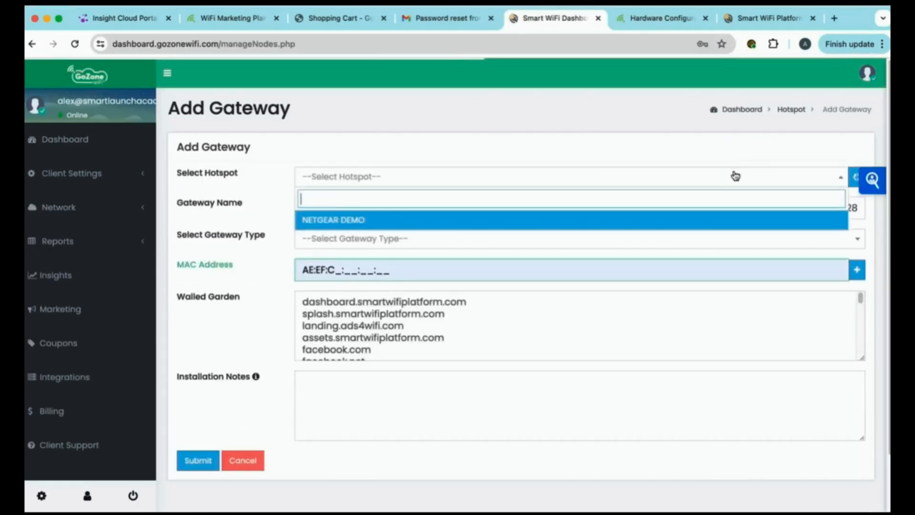
pyautogui.click(724, 220)
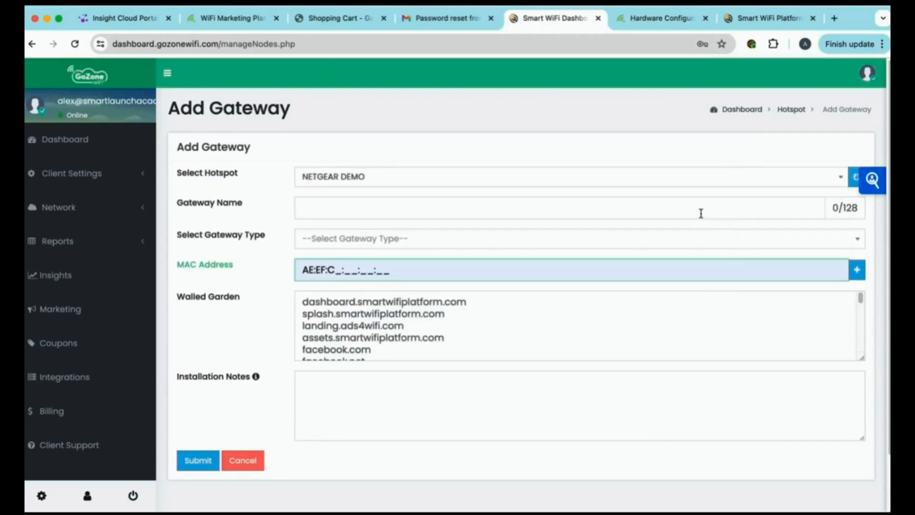
pyautogui.click(526, 208)
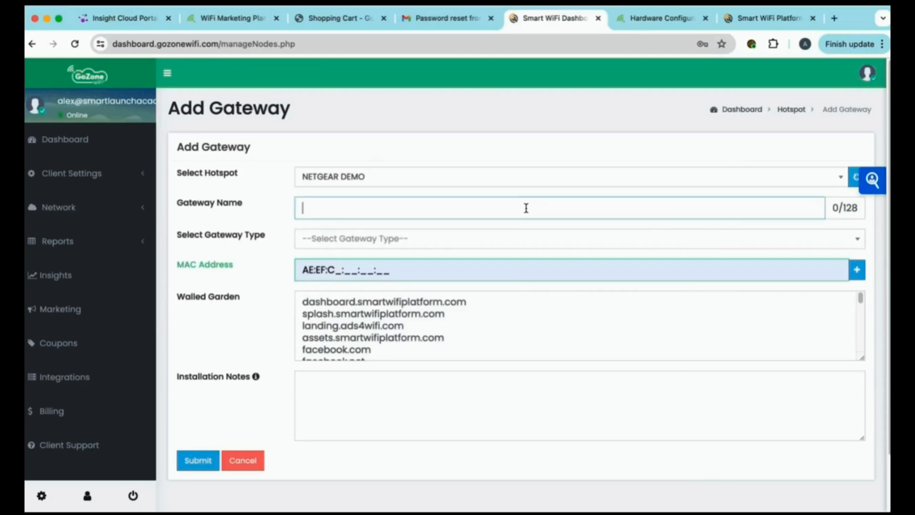
pyautogui.write('DEMO ')
pyautogui.write('NETGEAR')
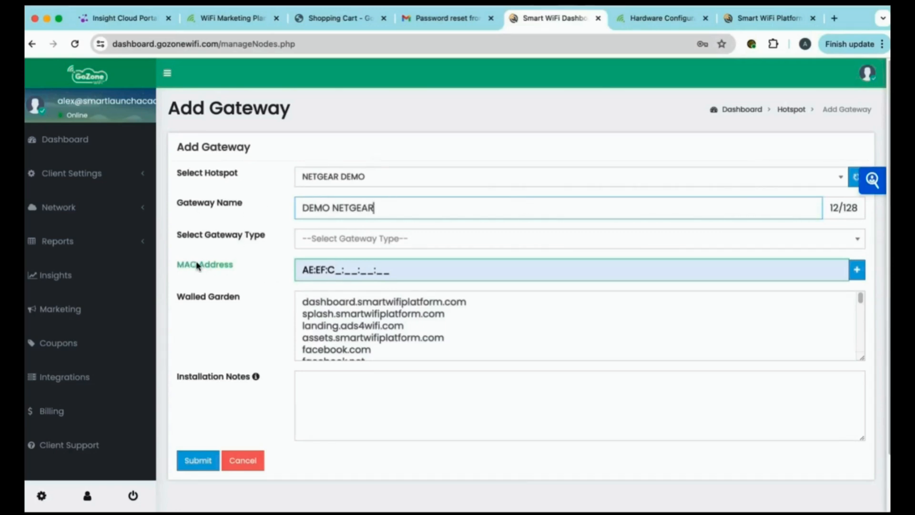
# Step: Enter MAC AE:EF:C1:23:BA:12, choose gateway type Netgear and submit the gateway
pyautogui.click(336, 270)
pyautogui.write('1:23:')
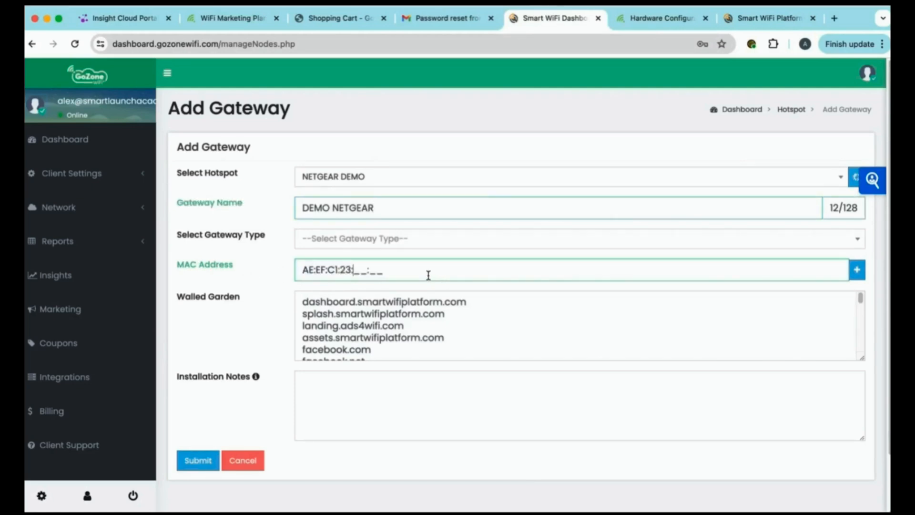
pyautogui.write('BA:12')
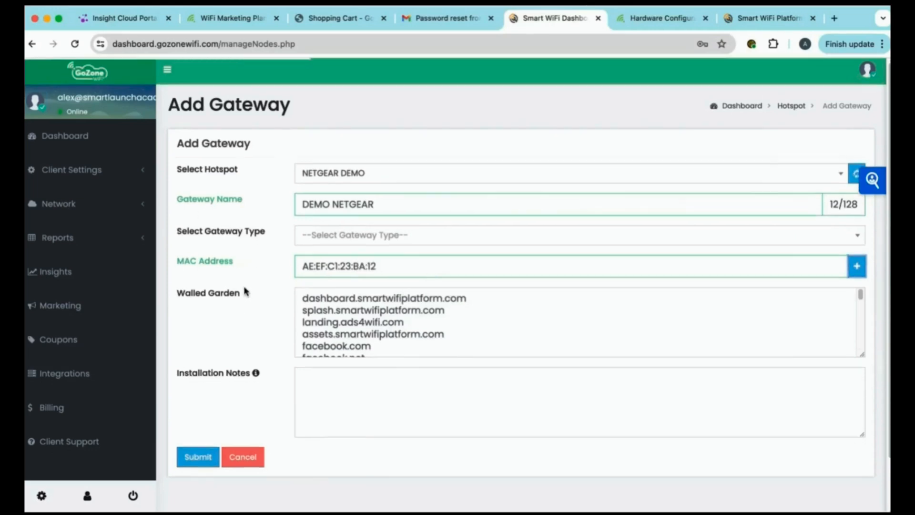
pyautogui.scroll(-1, 245, 292)
pyautogui.scroll(-2, 318, 301)
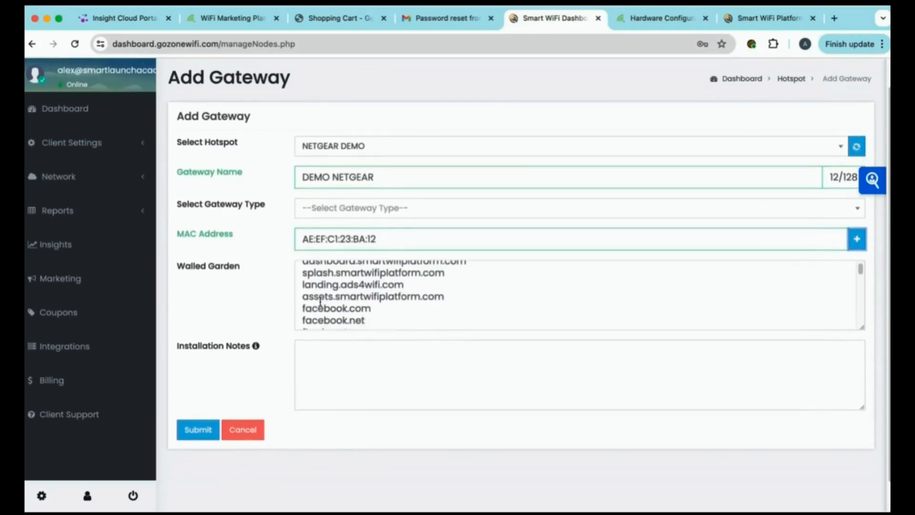
pyautogui.scroll(-2, 318, 300)
pyautogui.scroll(-2, 319, 300)
pyautogui.scroll(-2, 318, 300)
pyautogui.scroll(-1, 318, 296)
pyautogui.scroll(-1, 318, 296)
pyautogui.scroll(-1, 318, 296)
pyautogui.scroll(-1, 319, 297)
pyautogui.scroll(-1, 318, 296)
pyautogui.click(337, 207)
pyautogui.write('net')
pyautogui.click(331, 280)
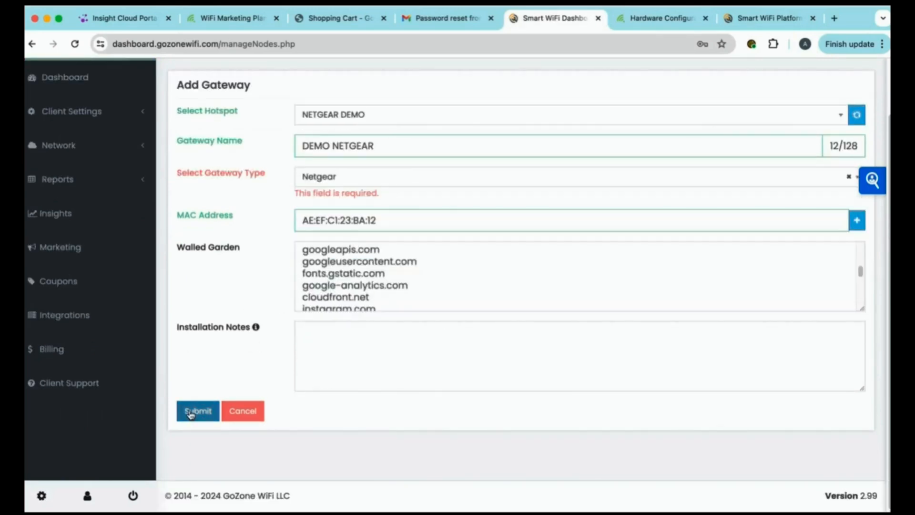
pyautogui.click(207, 404)
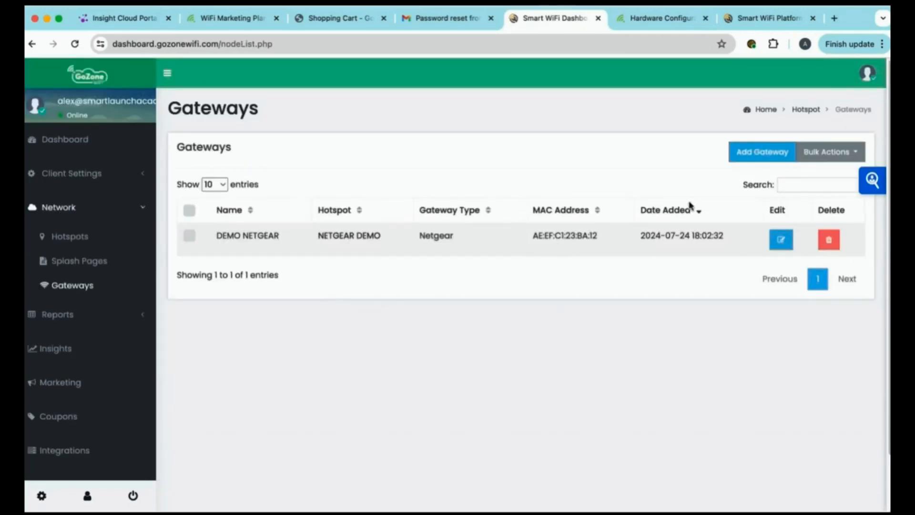
# Step: Dismiss the Bulk Actions list and return to the Insight captive portal settings
pyautogui.click(821, 153)
pyautogui.click(821, 157)
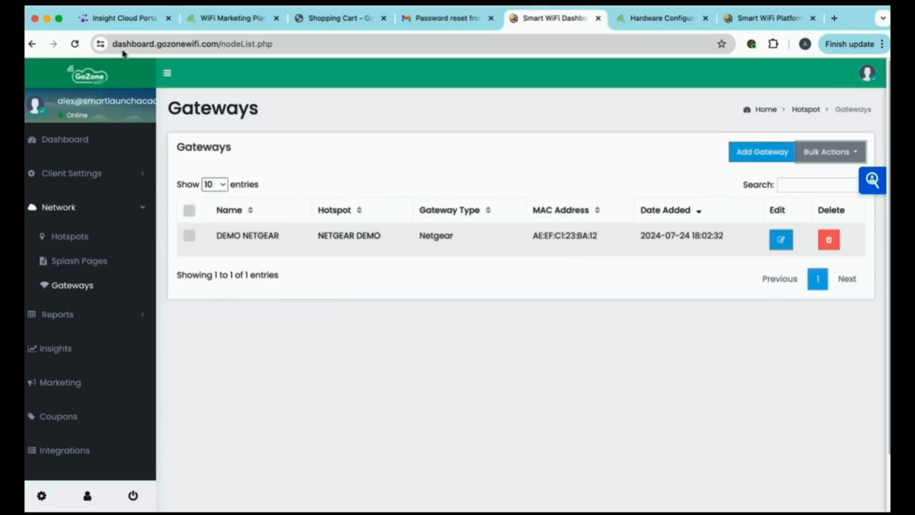
pyautogui.click(123, 18)
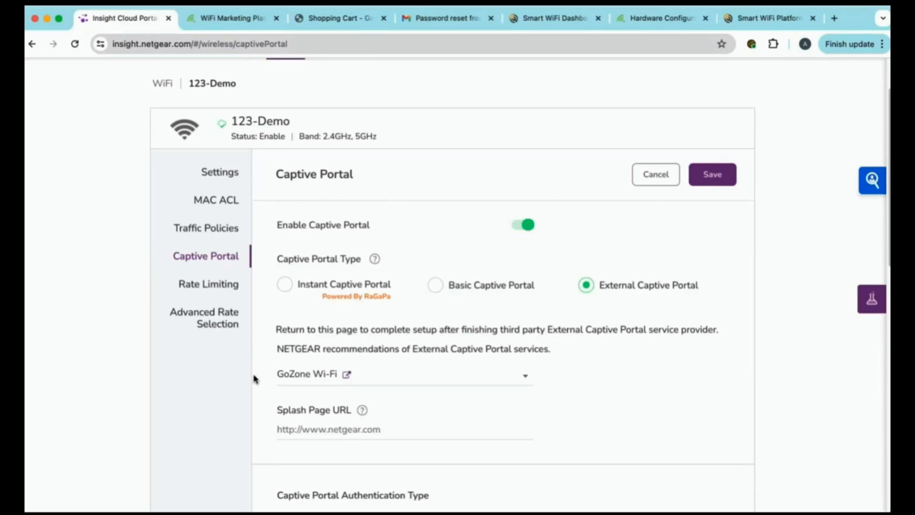
pyautogui.scroll(-1, 254, 379)
pyautogui.scroll(-1, 254, 379)
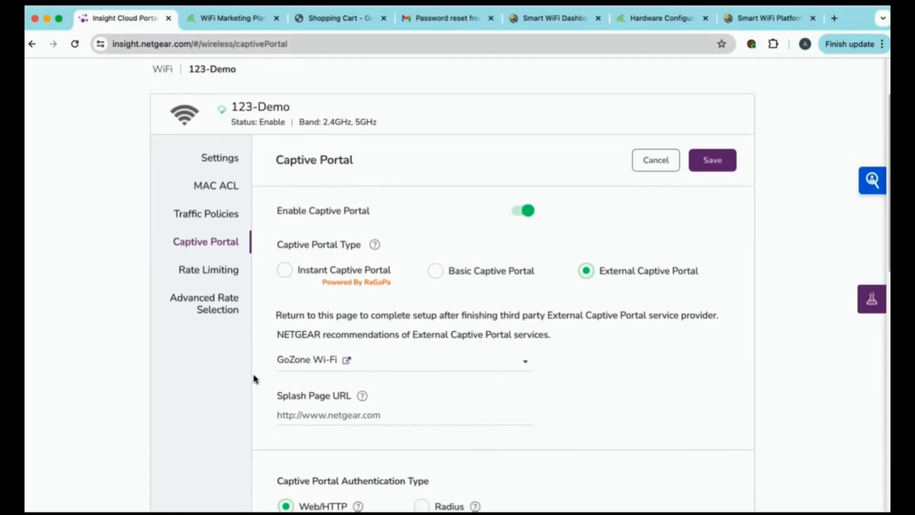
pyautogui.scroll(-1, 254, 379)
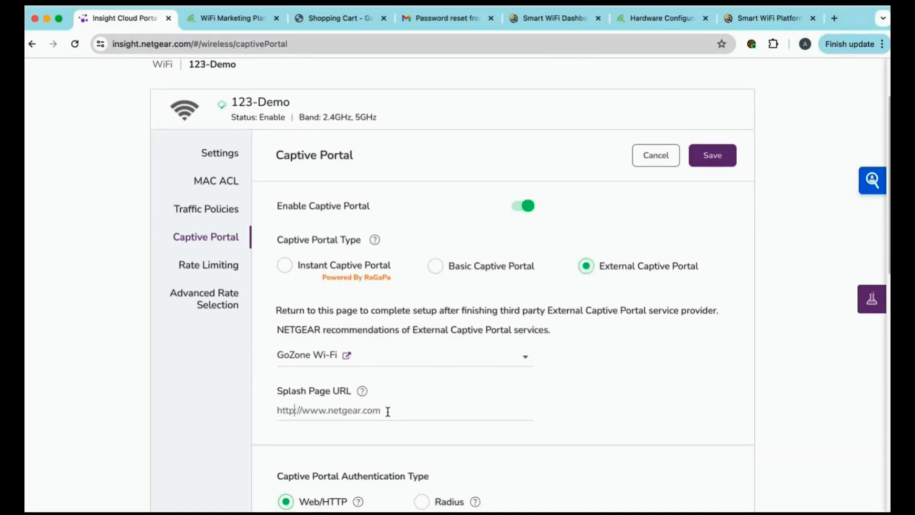
pyautogui.moveTo(386, 410); pyautogui.dragTo(257, 412)
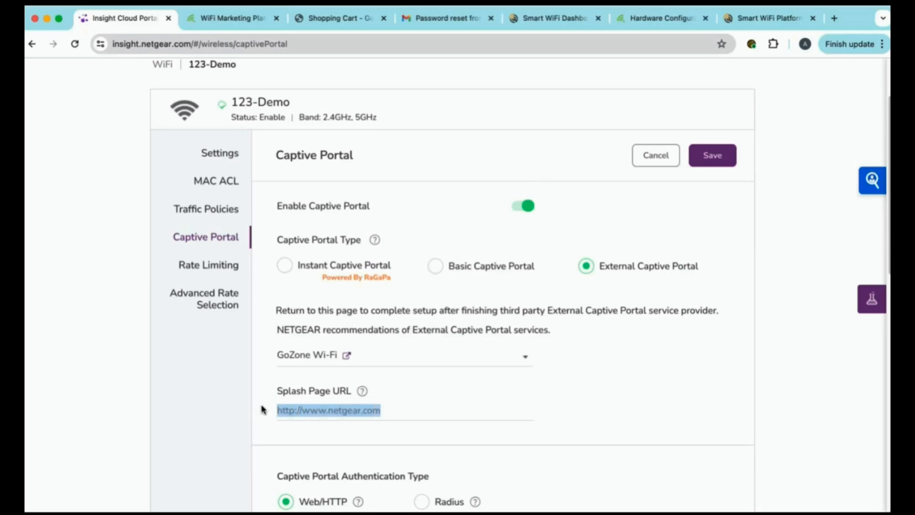
pyautogui.write('https')
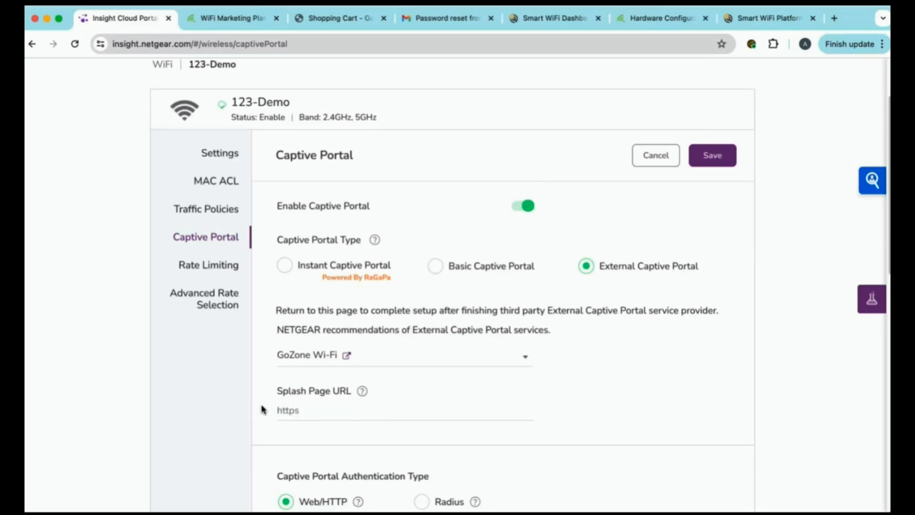
pyautogui.write('://splash.gozone')
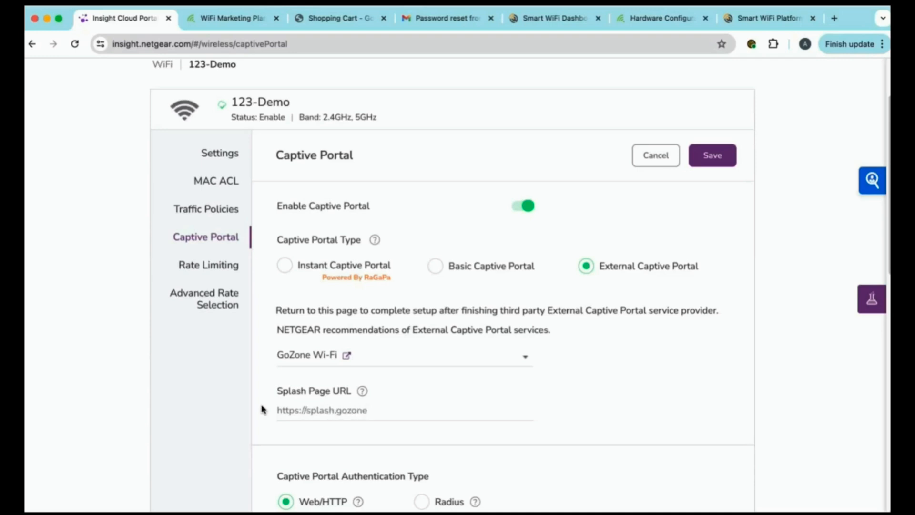
pyautogui.write('hotspot.com/hotspotlogin.php')
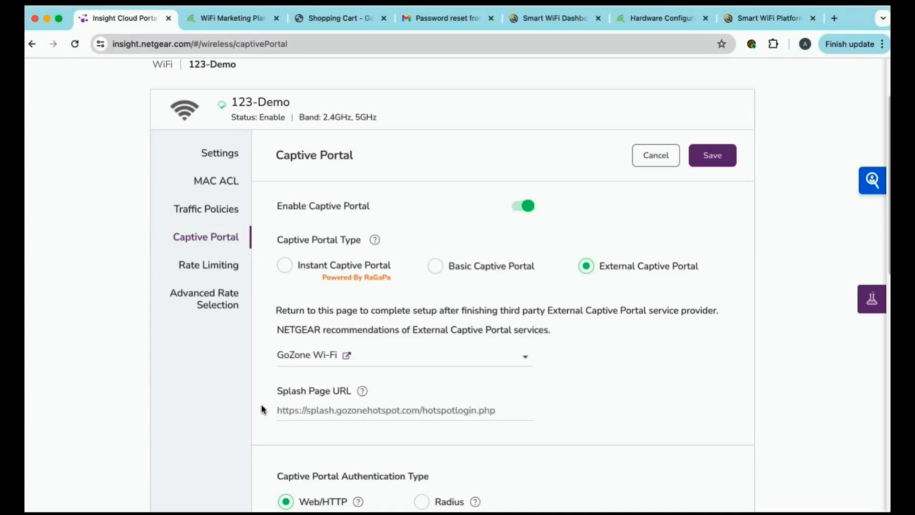
pyautogui.scroll(-8, 208, 425)
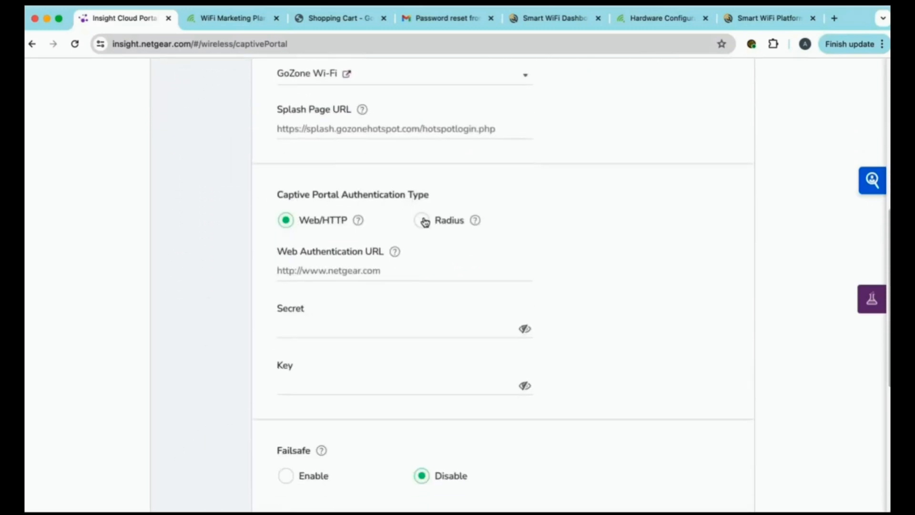
# Step: Choose Radius authentication and enter primary server address 52.23.46.139
pyautogui.click(423, 221)
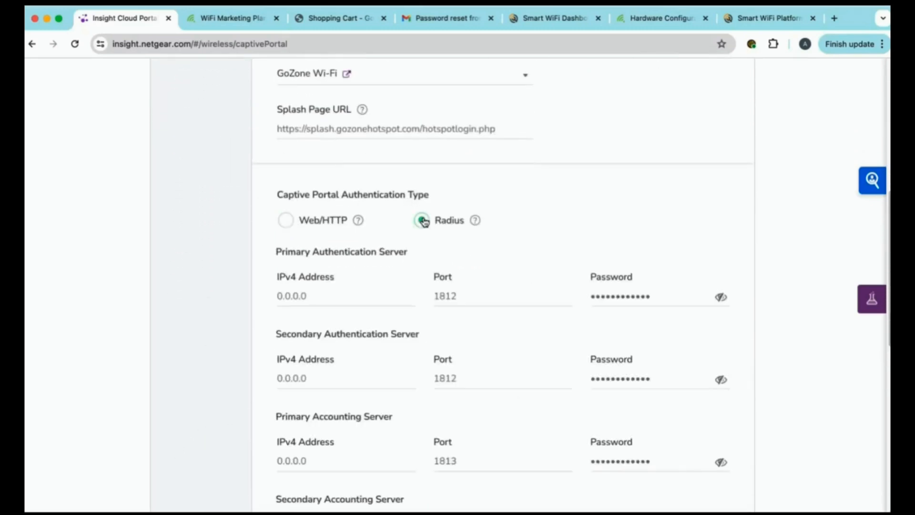
pyautogui.moveTo(315, 296); pyautogui.dragTo(247, 296)
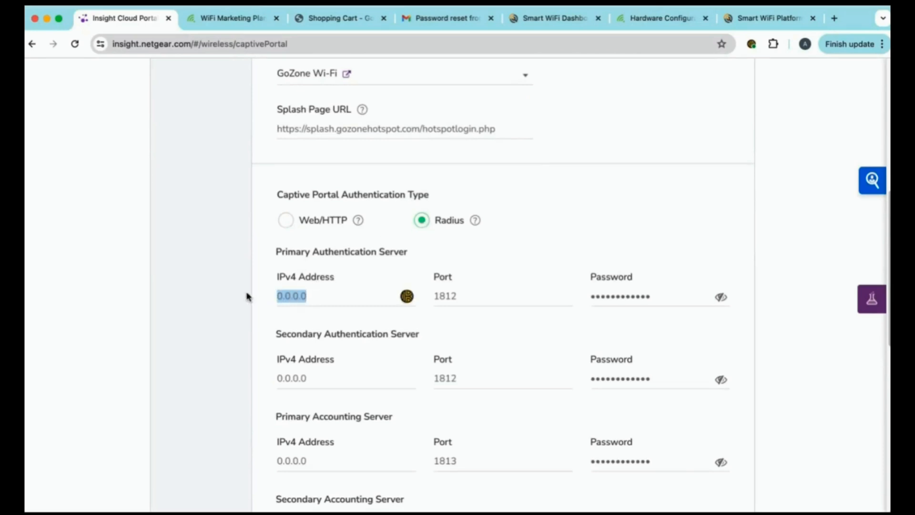
pyautogui.write('52.23.46.139')
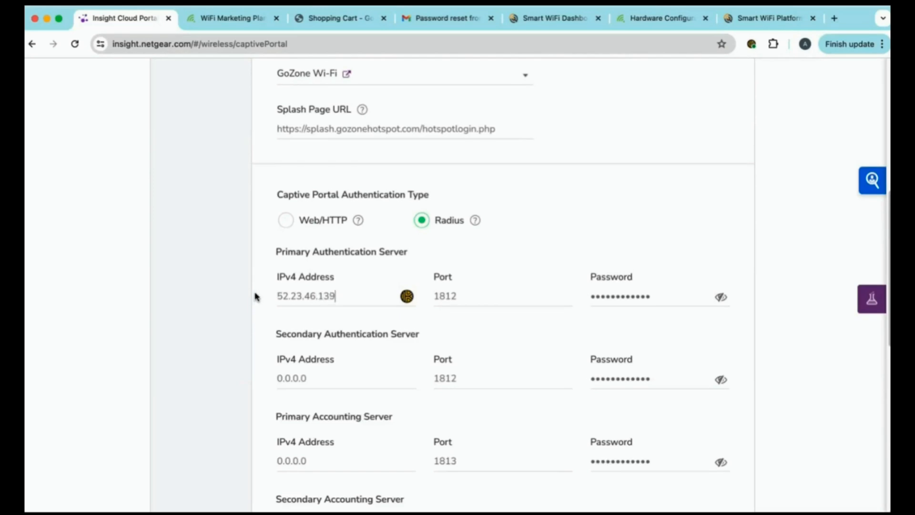
# Step: Copy the RADIUS Secret from the Welcome to GoZone WiFi email in Gmail
pyautogui.click(446, 18)
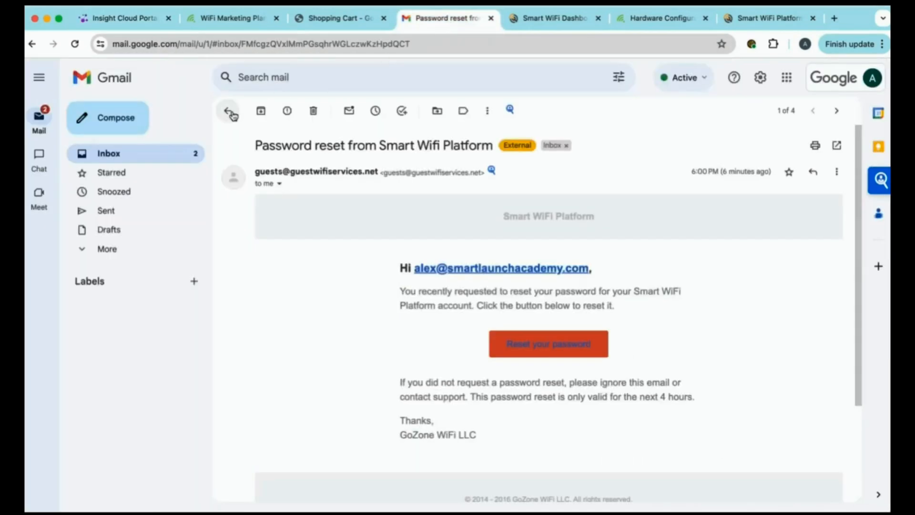
pyautogui.click(231, 113)
pyautogui.click(351, 159)
pyautogui.scroll(-4, 343, 335)
pyautogui.scroll(-5, 343, 336)
pyautogui.scroll(-5, 343, 335)
pyautogui.scroll(-5, 342, 336)
pyautogui.scroll(-2, 385, 232)
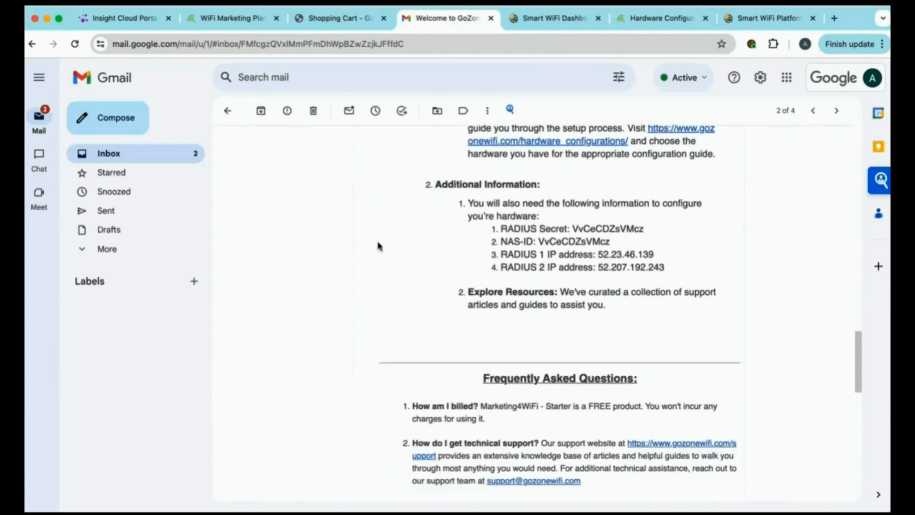
pyautogui.doubleClick(580, 241)
pyautogui.moveTo(644, 228); pyautogui.dragTo(573, 228)
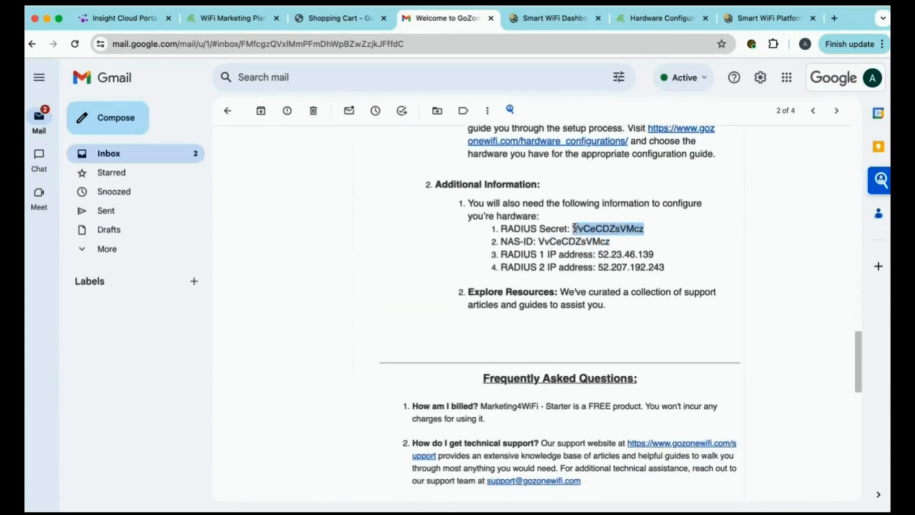
# Step: Paste the RADIUS secret as the primary authentication server password
pyautogui.click(125, 18)
pyautogui.moveTo(651, 295); pyautogui.dragTo(562, 289)
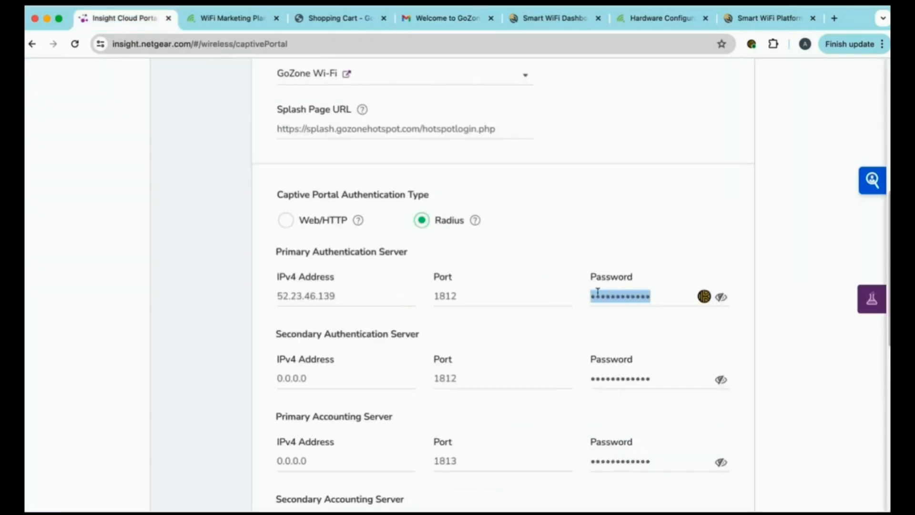
pyautogui.press('super+v')
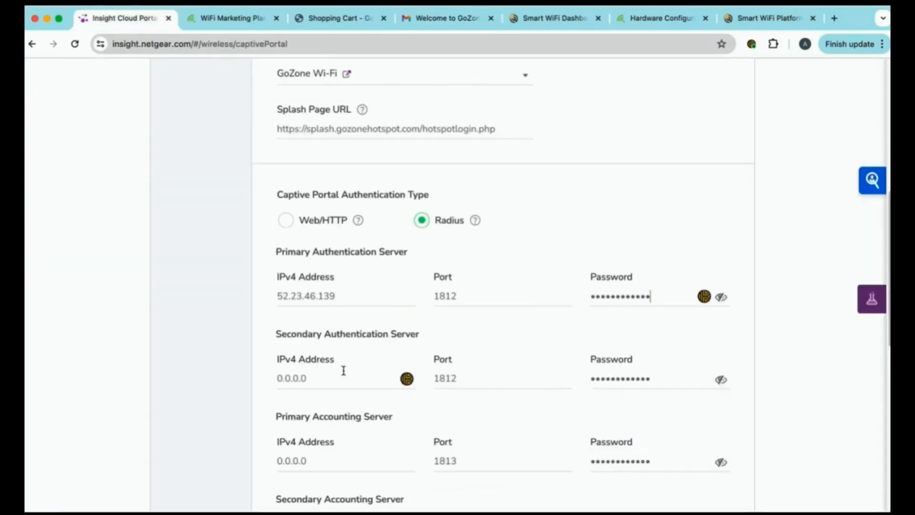
# Step: Set the secondary authentication server to 52.207.192.243 with the RADIUS secret as password
pyautogui.moveTo(324, 377); pyautogui.dragTo(242, 379)
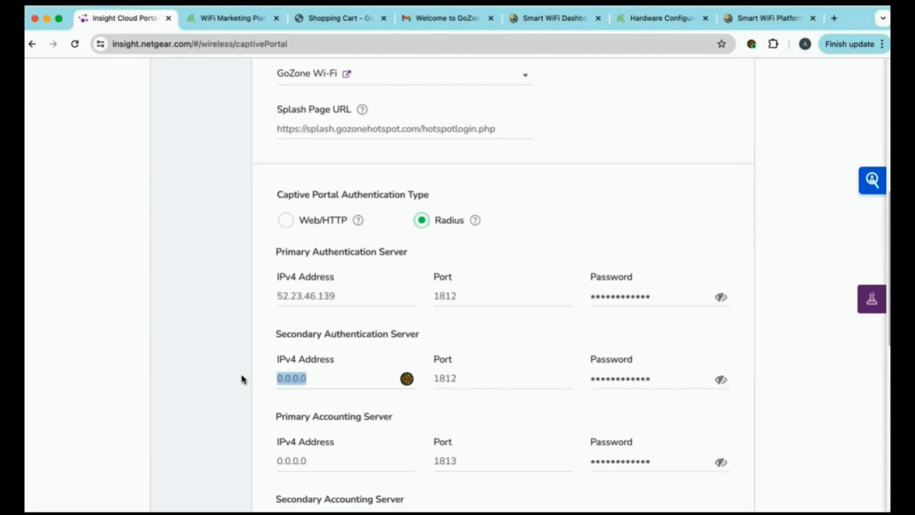
pyautogui.write('52.207')
pyautogui.write('.192.243')
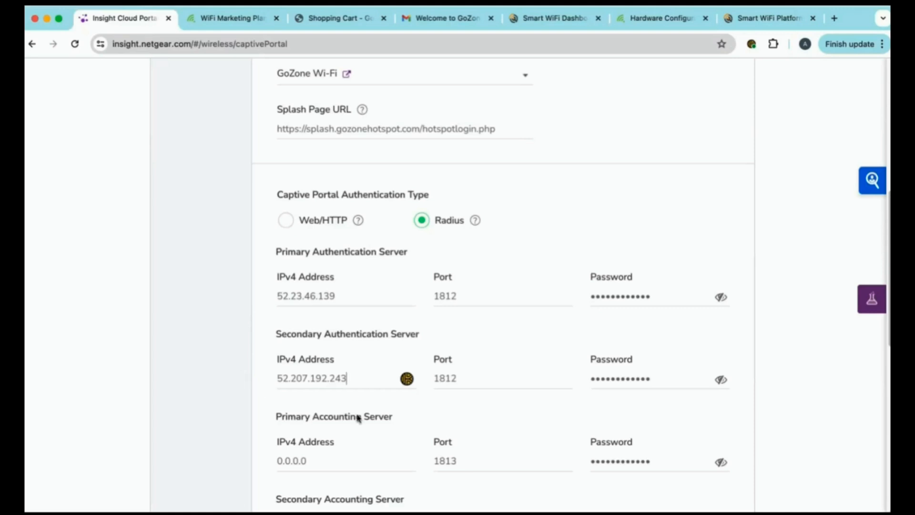
pyautogui.moveTo(630, 379)
pyautogui.moveTo(667, 379); pyautogui.dragTo(573, 379)
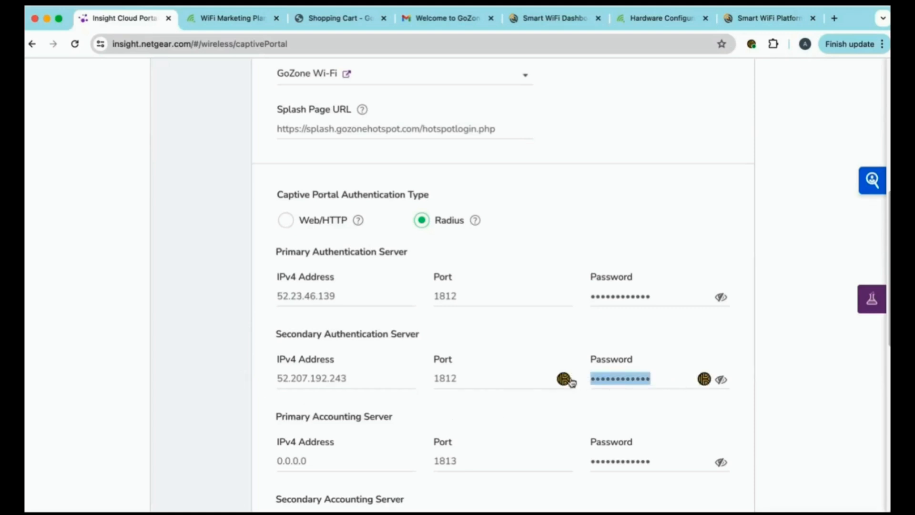
pyautogui.press('super+v')
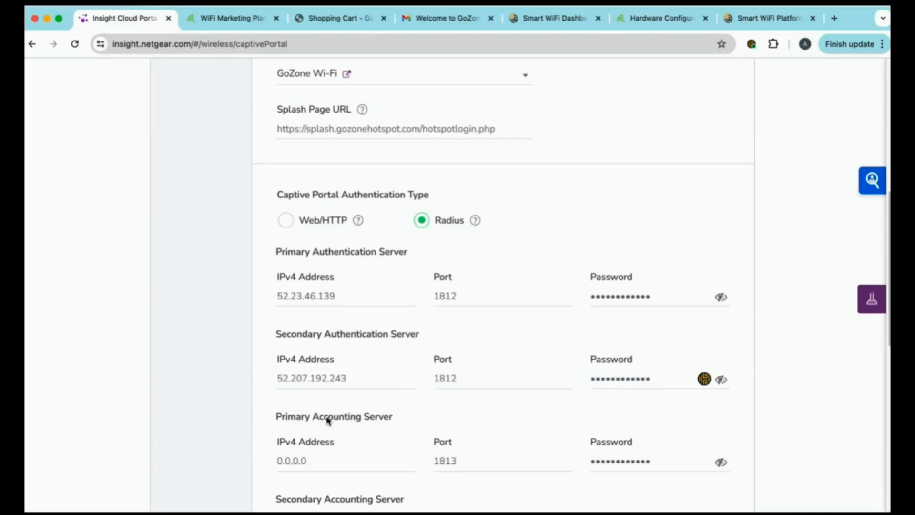
pyautogui.scroll(-2, 309, 430)
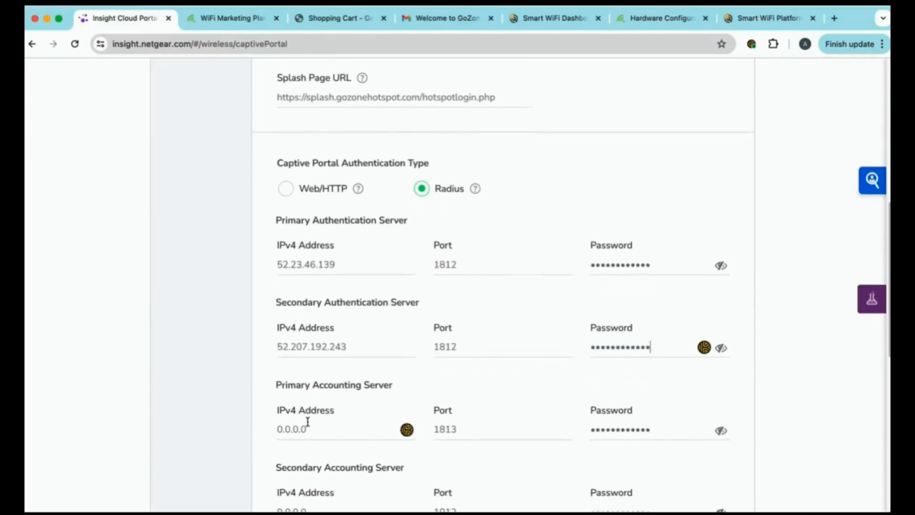
pyautogui.scroll(-2, 307, 401)
# Step: Copy 52.23.46.139 into the primary accounting server IPv4 address
pyautogui.click(315, 354)
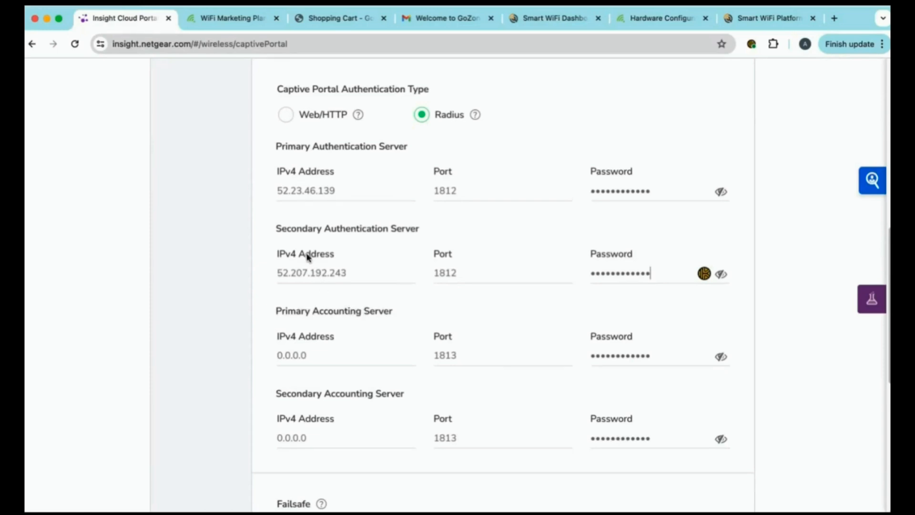
pyautogui.click(329, 192)
pyautogui.moveTo(339, 191); pyautogui.dragTo(276, 191)
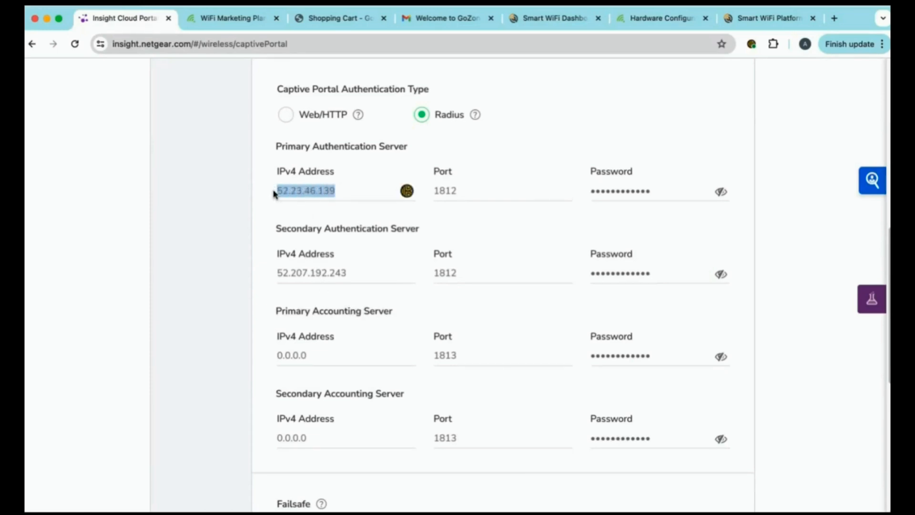
pyautogui.click(312, 356)
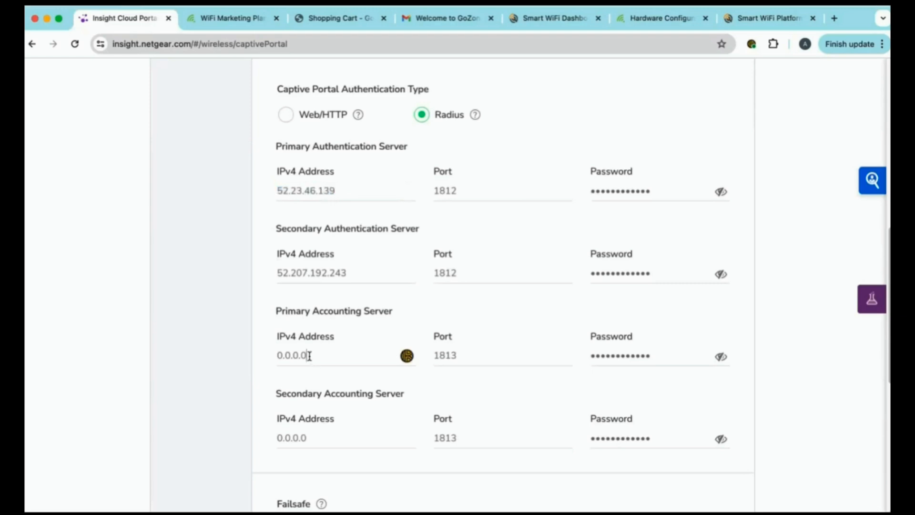
pyautogui.moveTo(308, 356); pyautogui.dragTo(276, 359)
pyautogui.write('52.23.46.139')
# Step: Copy 52.207.192.243 into the secondary accounting server IPv4 address
pyautogui.moveTo(349, 272); pyautogui.dragTo(280, 272)
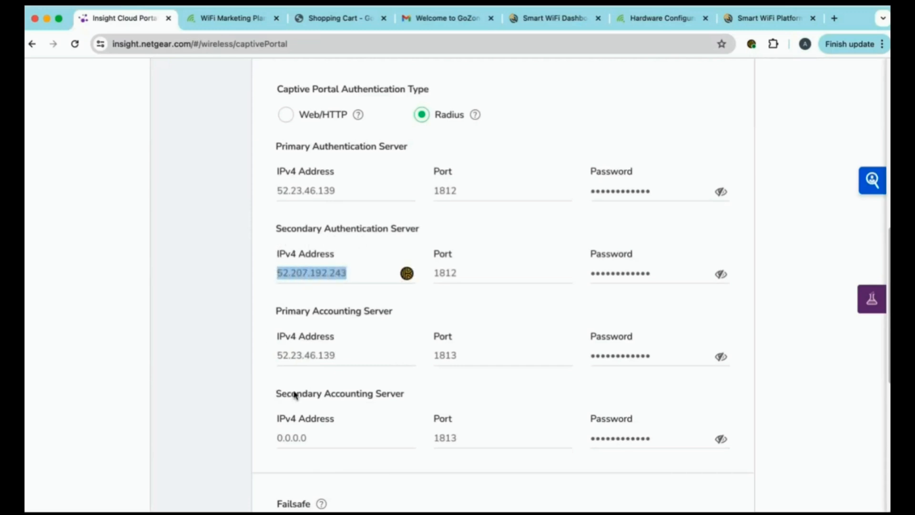
pyautogui.moveTo(330, 438); pyautogui.dragTo(257, 439)
pyautogui.write('52.207.192.243')
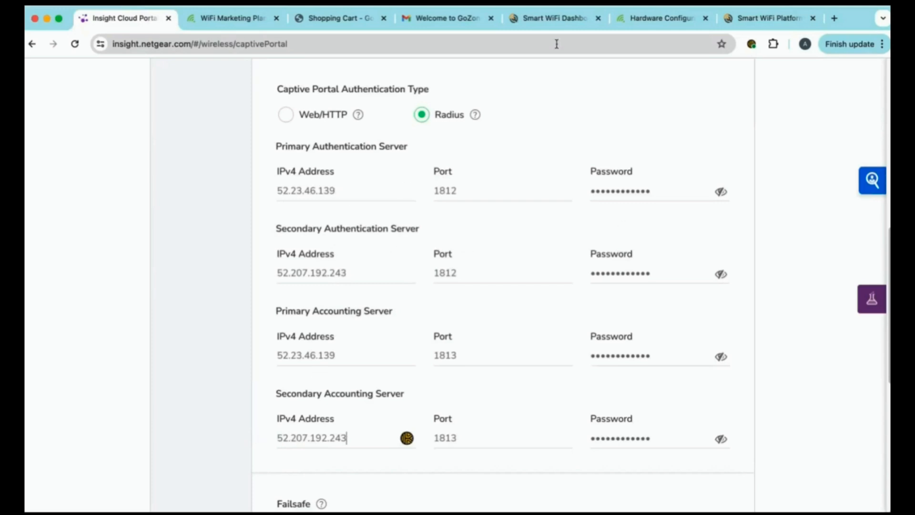
# Step: Paste the RADIUS secret into the primary and secondary accounting server passwords
pyautogui.click(445, 18)
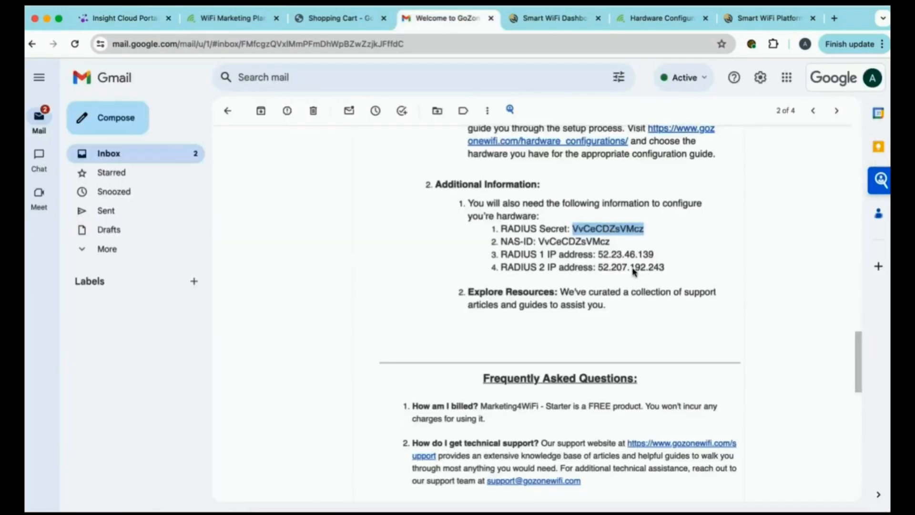
pyautogui.click(122, 18)
pyautogui.click(667, 364)
pyautogui.press('super+a')
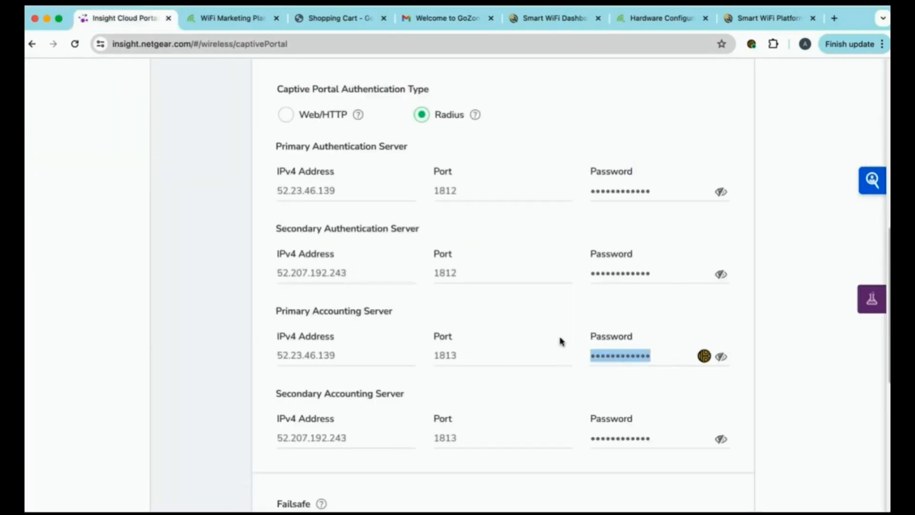
pyautogui.press('super+v')
pyautogui.scroll(-4, 558, 314)
pyautogui.press('super+a')
pyautogui.press('super+v')
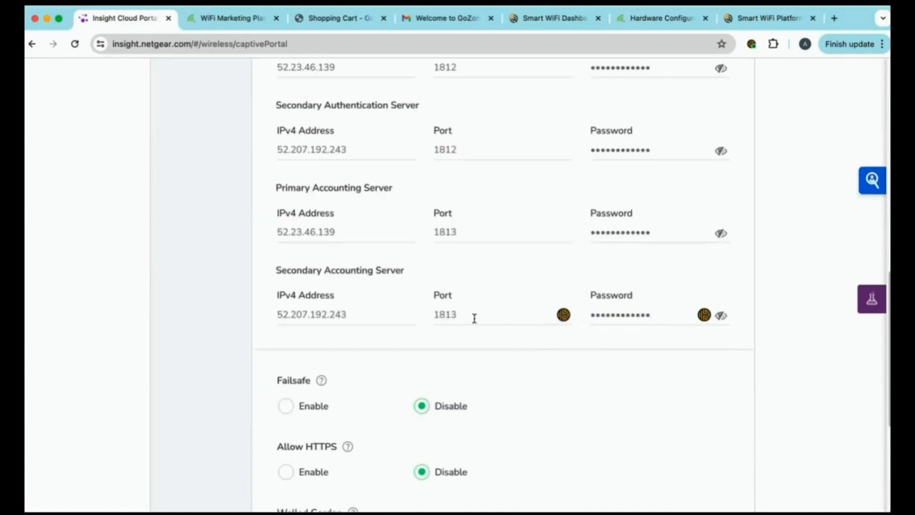
pyautogui.scroll(-1, 455, 348)
pyautogui.scroll(-1, 455, 348)
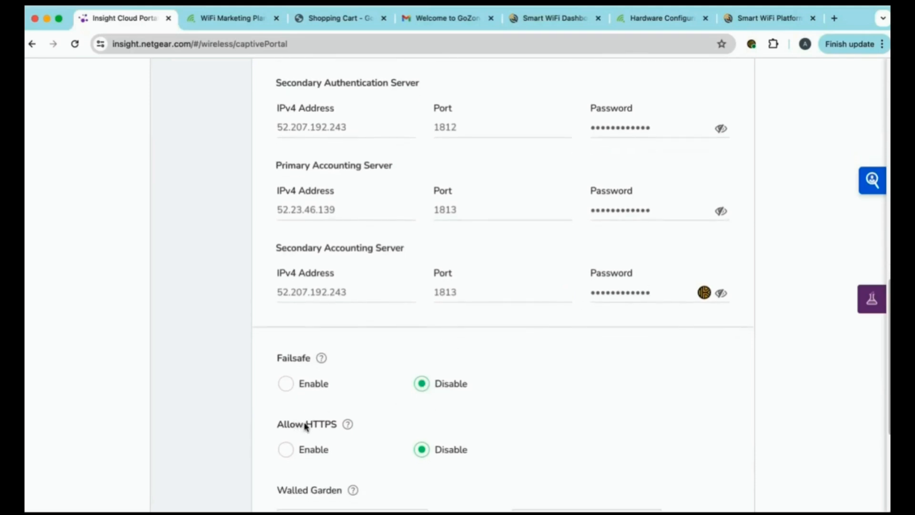
pyautogui.scroll(-5, 422, 459)
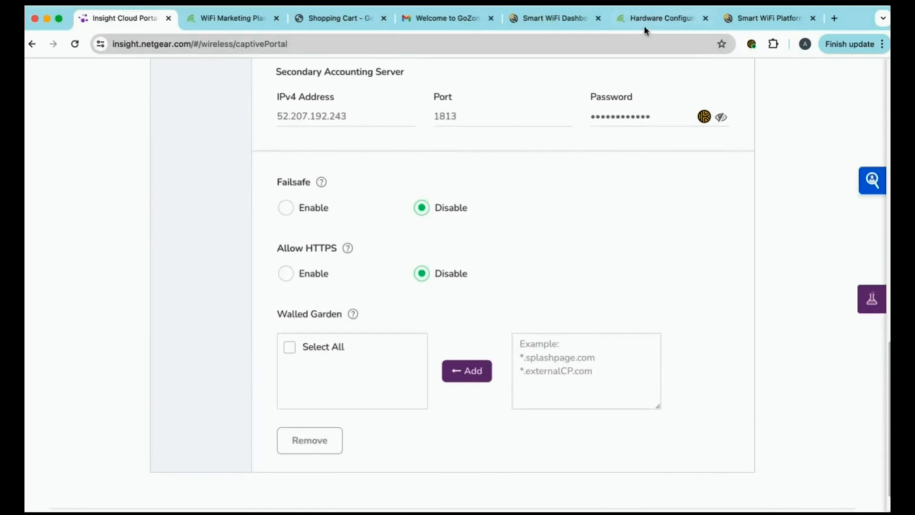
# Step: Copy the domains *.gozonehotspot.com through *.symbc.com from the GoZone configuration guide
pyautogui.click(658, 18)
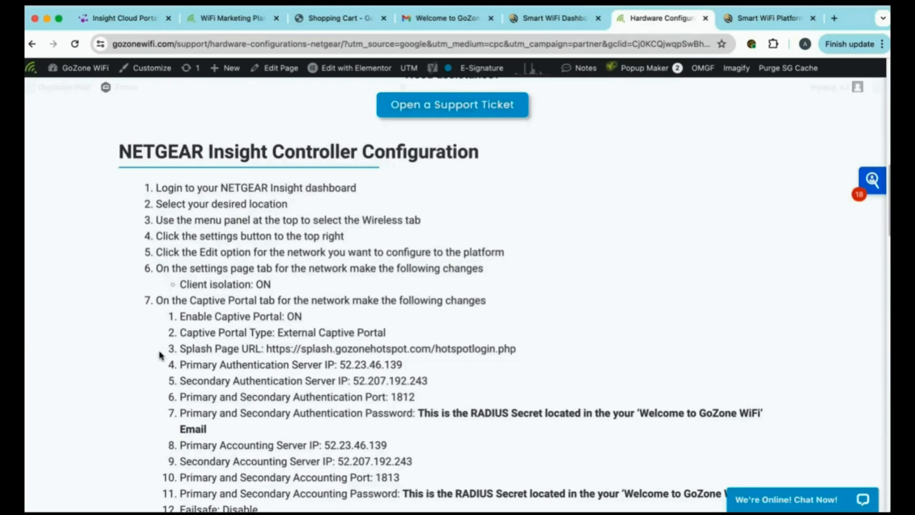
pyautogui.scroll(-3, 159, 387)
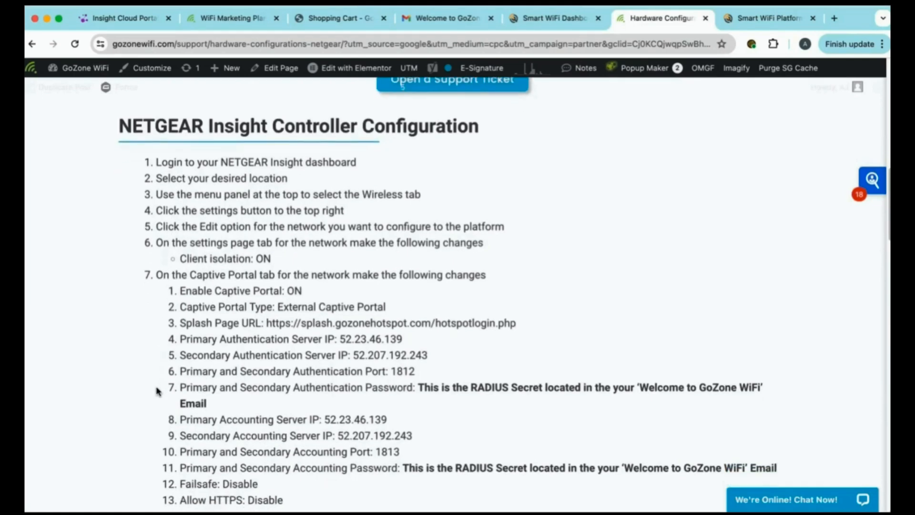
pyautogui.scroll(-2, 158, 388)
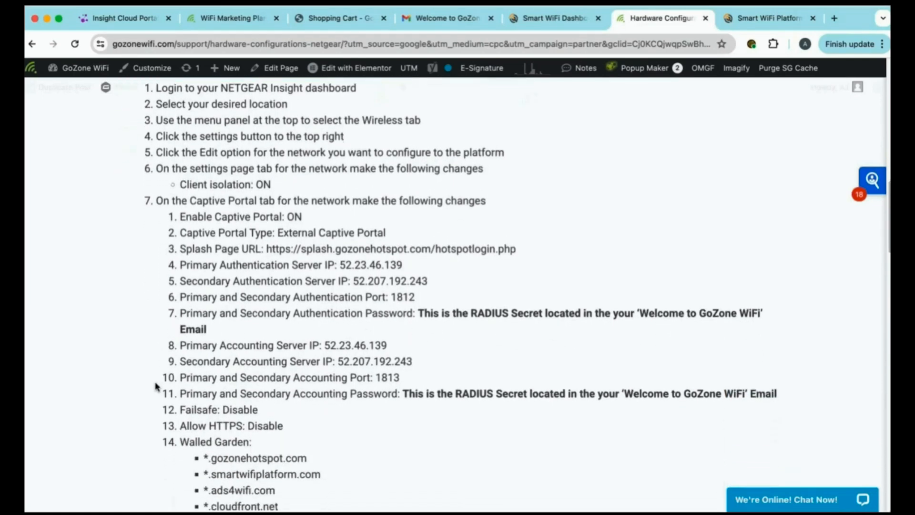
pyautogui.scroll(-2, 158, 388)
pyautogui.scroll(-2, 158, 385)
pyautogui.scroll(-2, 157, 383)
pyautogui.scroll(-2, 157, 381)
pyautogui.scroll(-1, 158, 380)
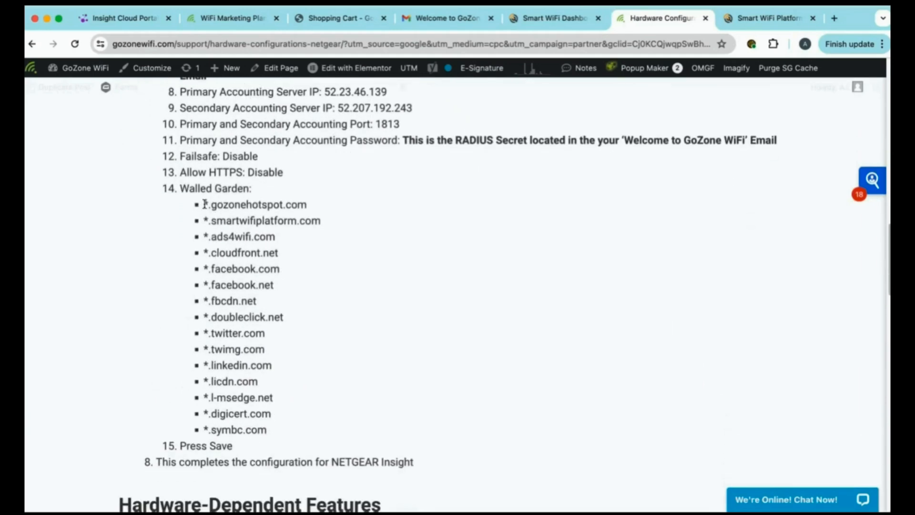
pyautogui.moveTo(204, 204); pyautogui.dragTo(263, 429)
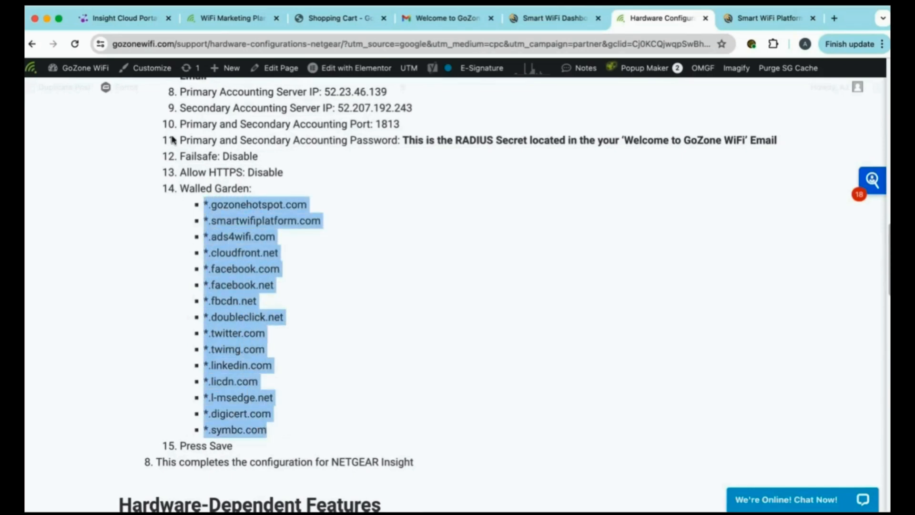
# Step: Paste the GoZone domain list into Insight's Walled Garden box and add it
pyautogui.click(126, 19)
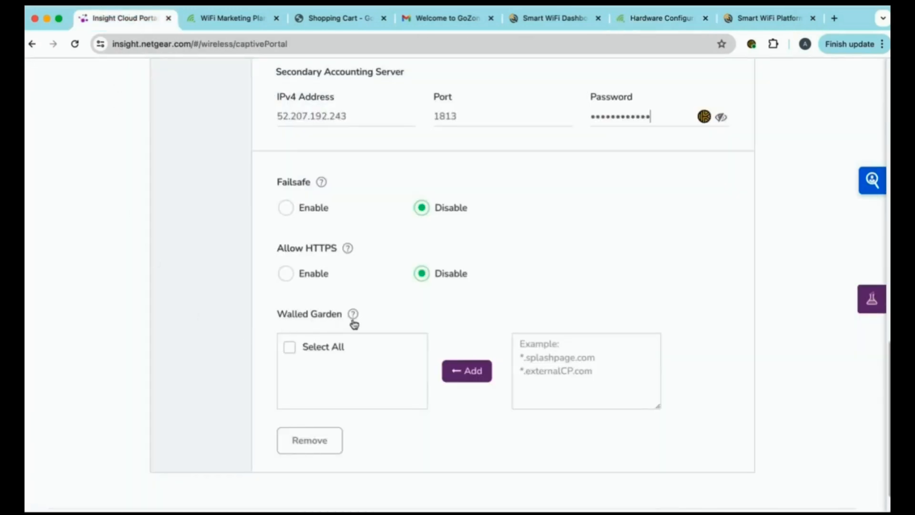
pyautogui.click(540, 348)
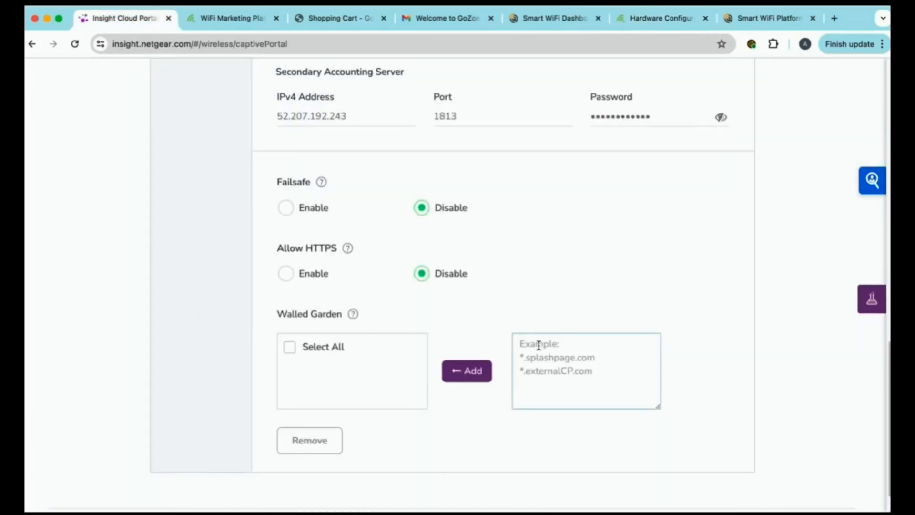
pyautogui.press('super+v')
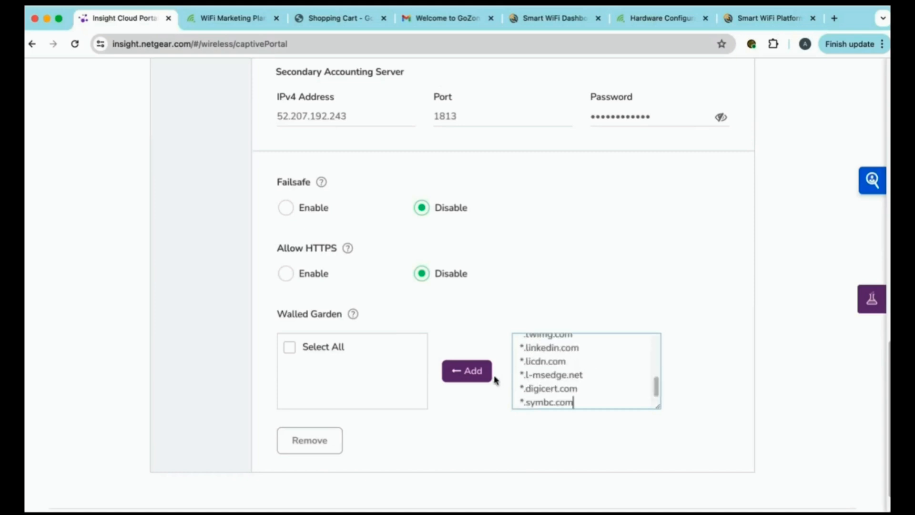
pyautogui.click(475, 376)
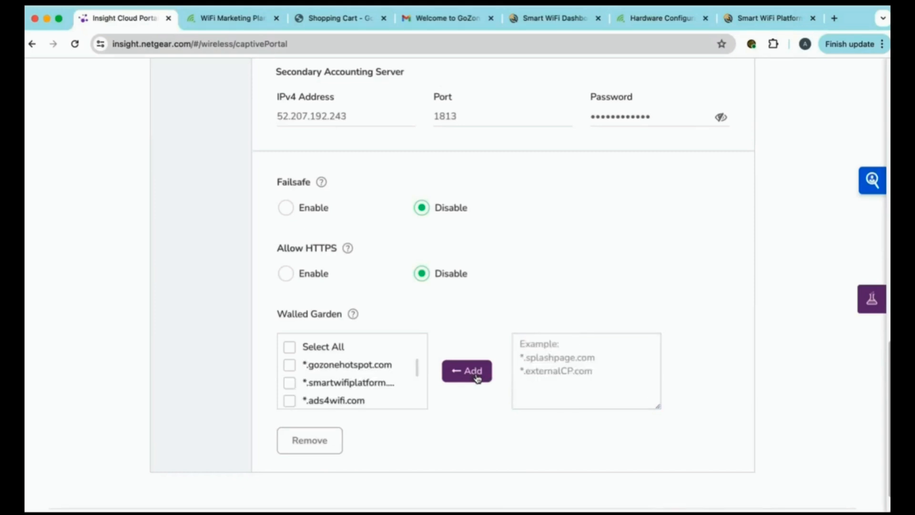
pyautogui.scroll(-2, 451, 380)
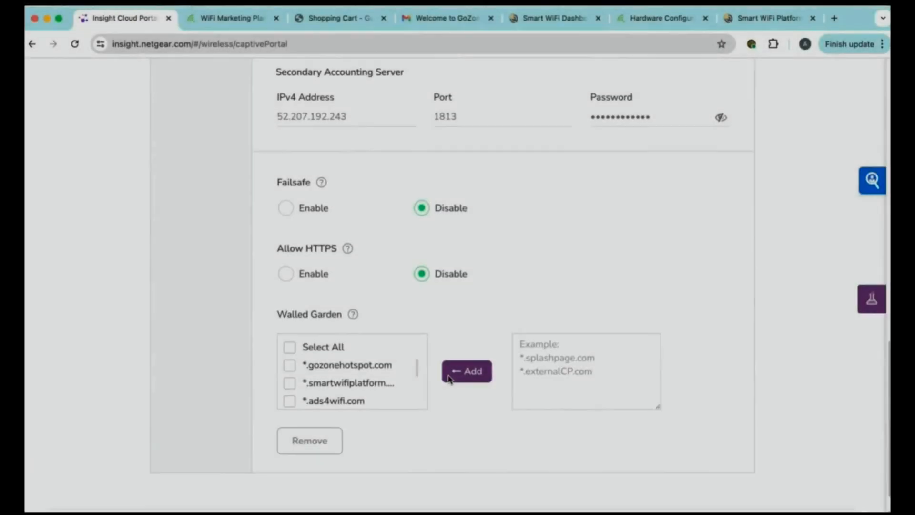
pyautogui.scroll(2, 448, 380)
pyautogui.scroll(3, 446, 379)
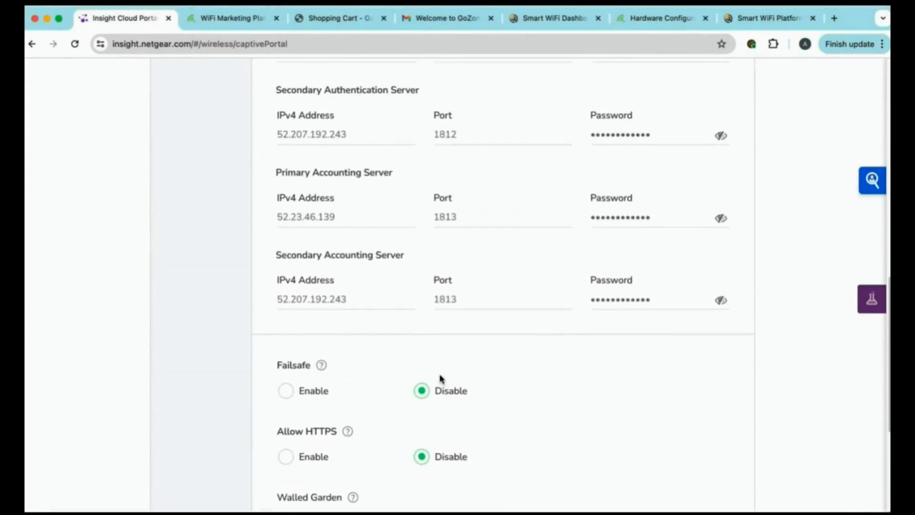
pyautogui.scroll(3, 440, 379)
pyautogui.scroll(3, 439, 380)
pyautogui.scroll(3, 438, 380)
pyautogui.scroll(5, 436, 380)
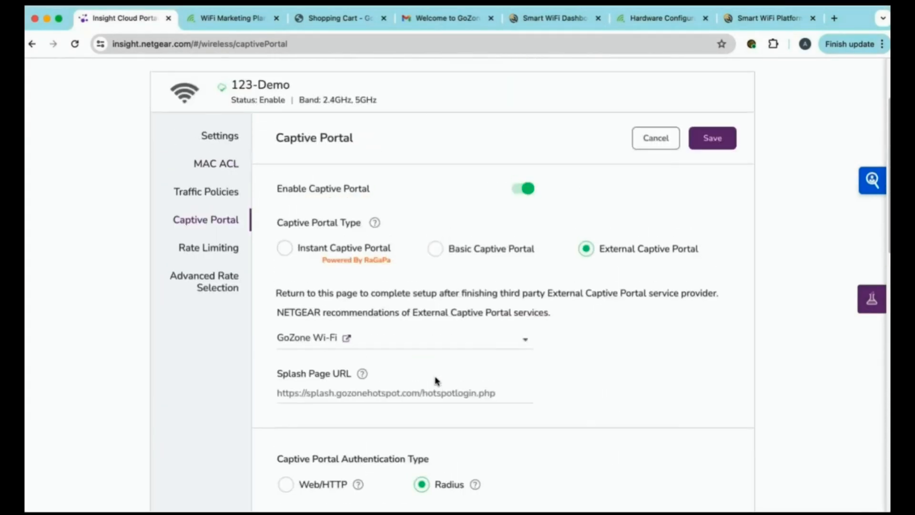